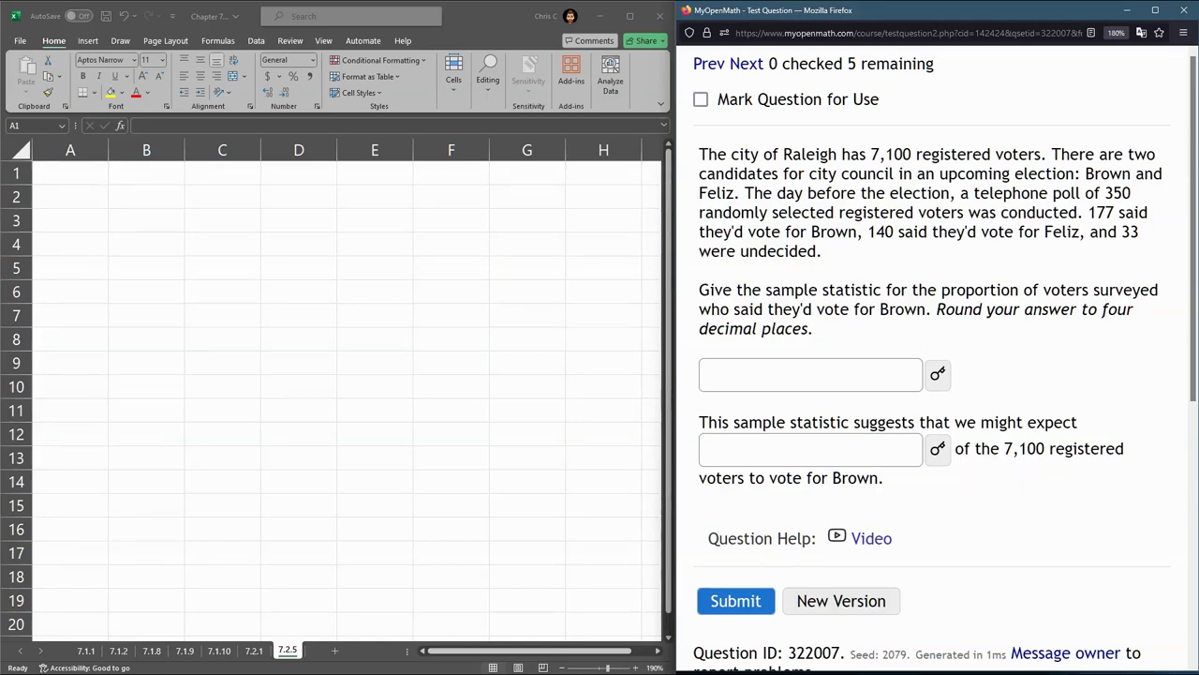
Examine the poll question for the sample size, the votes for each candidate, and the requested sample proportion
left_click_drag(1104, 193, 823, 251)
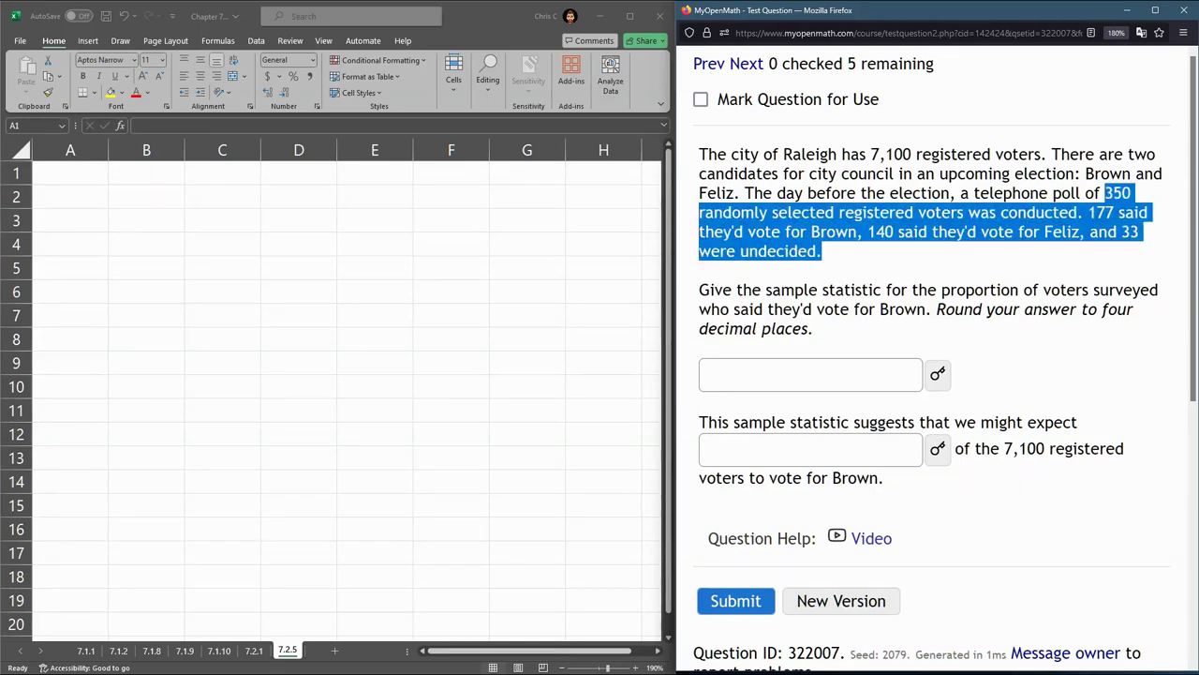
left_click(824, 251)
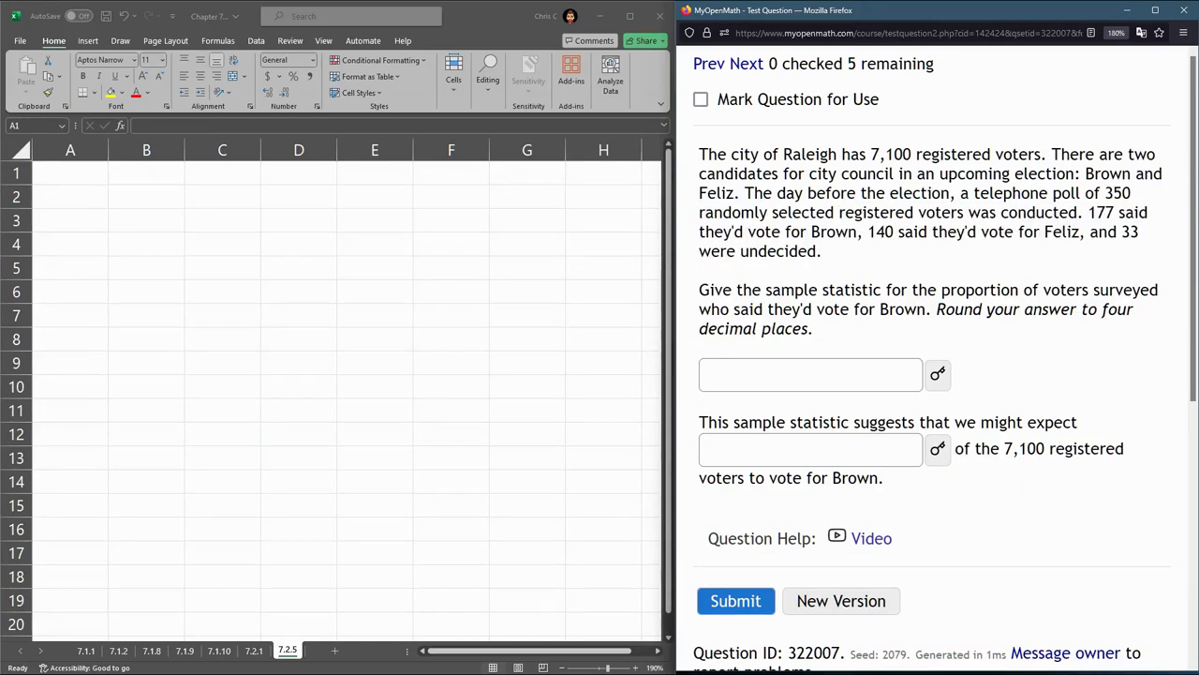
left_click_drag(960, 193, 1105, 193)
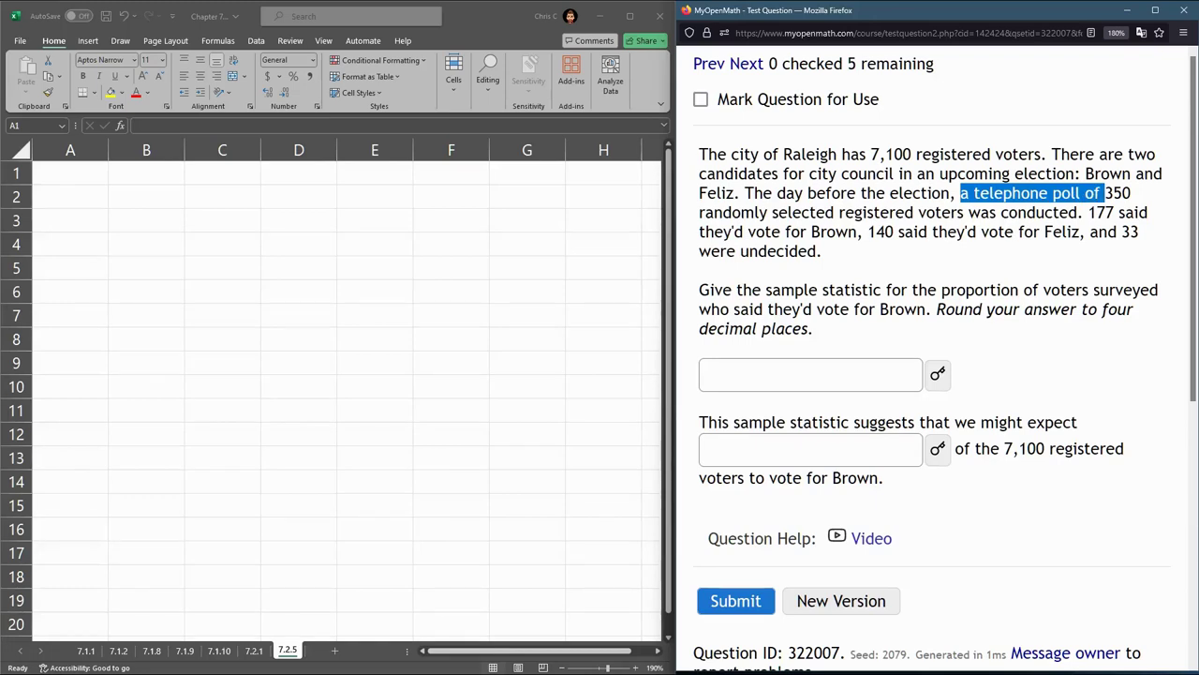
left_click_drag(1088, 212, 1118, 211)
left_click_drag(863, 231, 1139, 231)
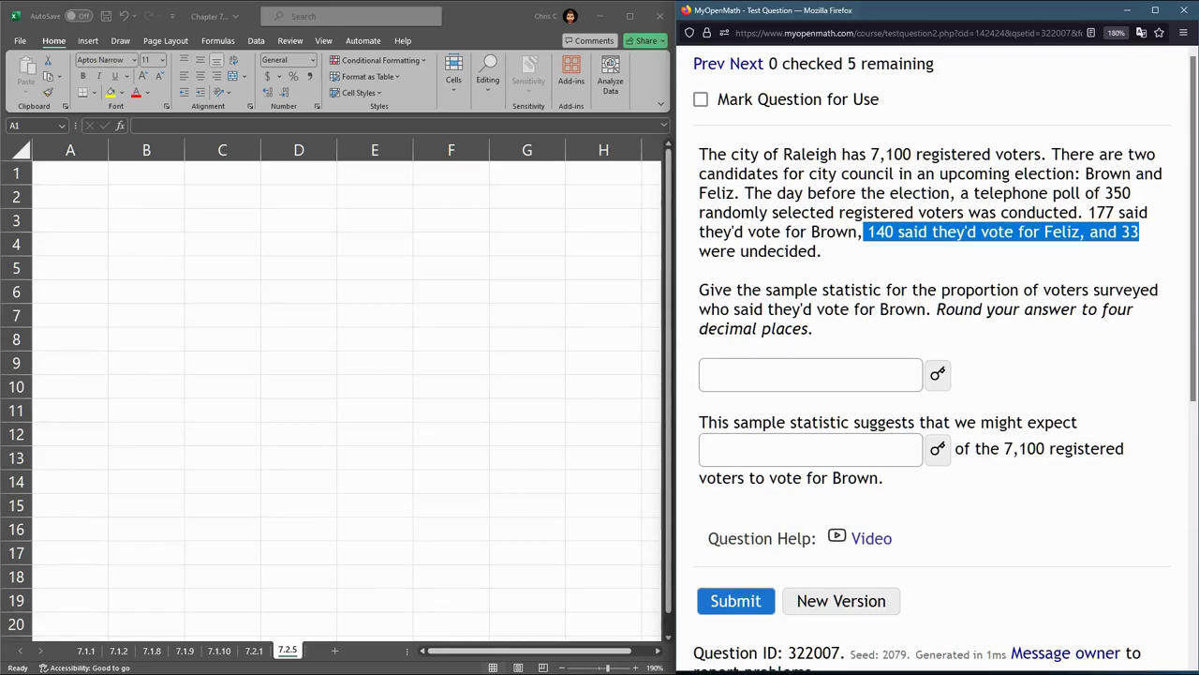
double_click(1118, 193)
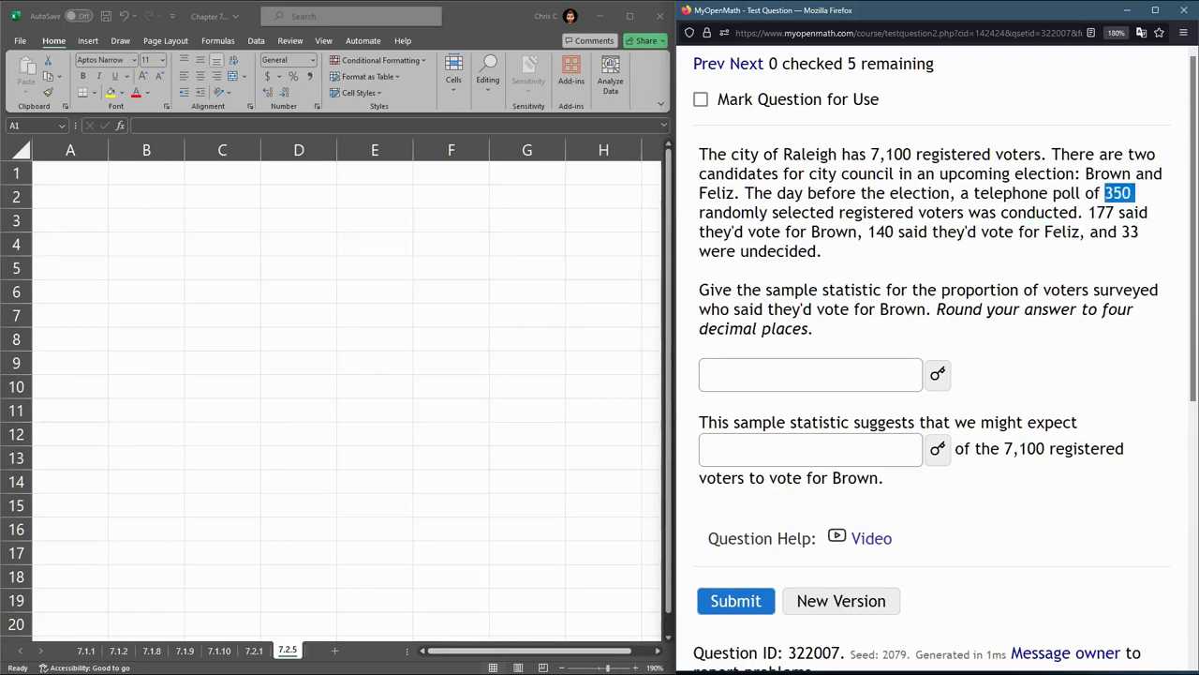
left_click_drag(1089, 212, 1140, 232)
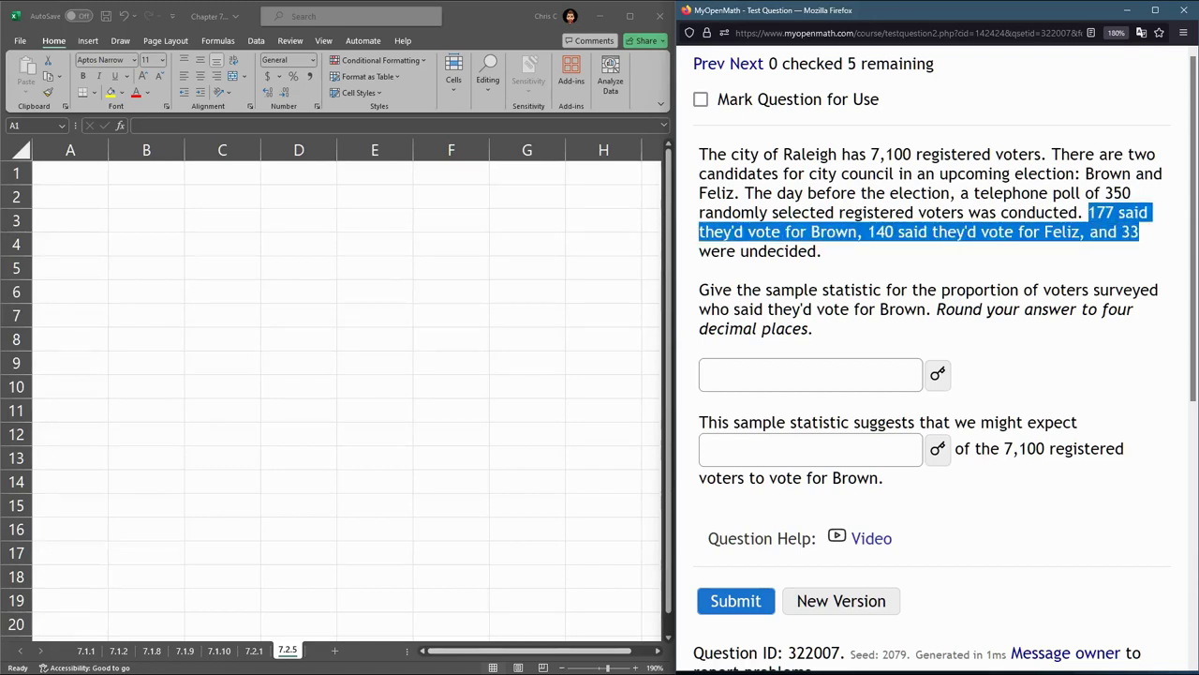
left_click_drag(699, 290, 935, 309)
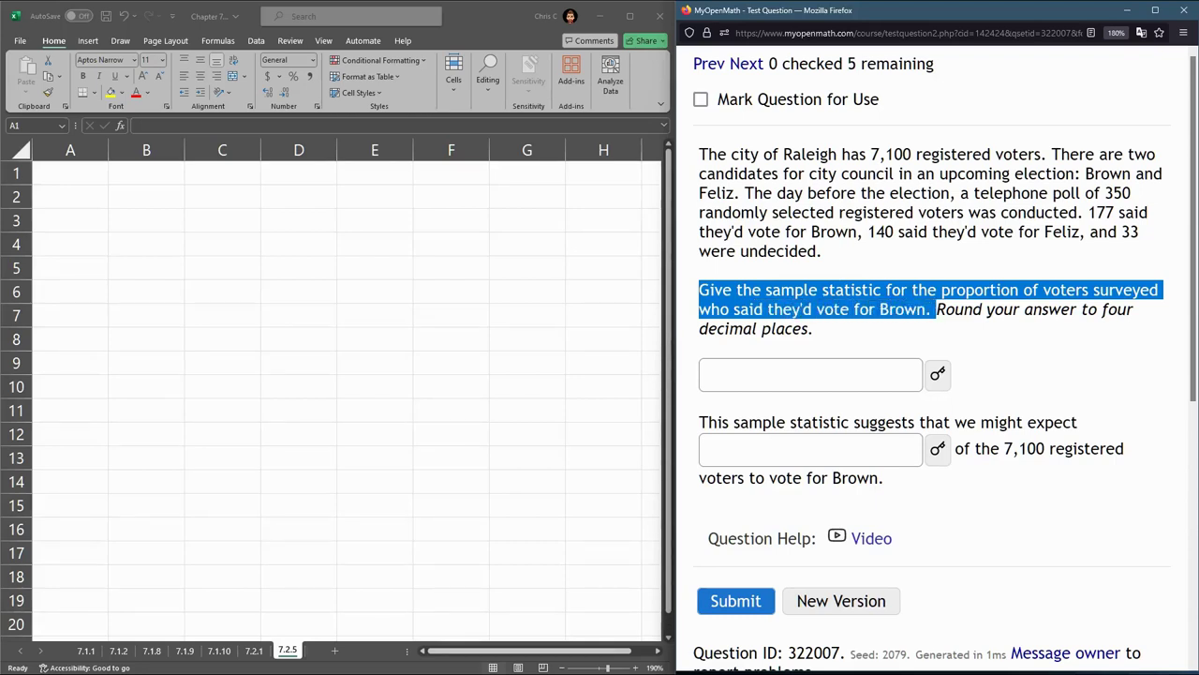
left_click_drag(1088, 212, 857, 231)
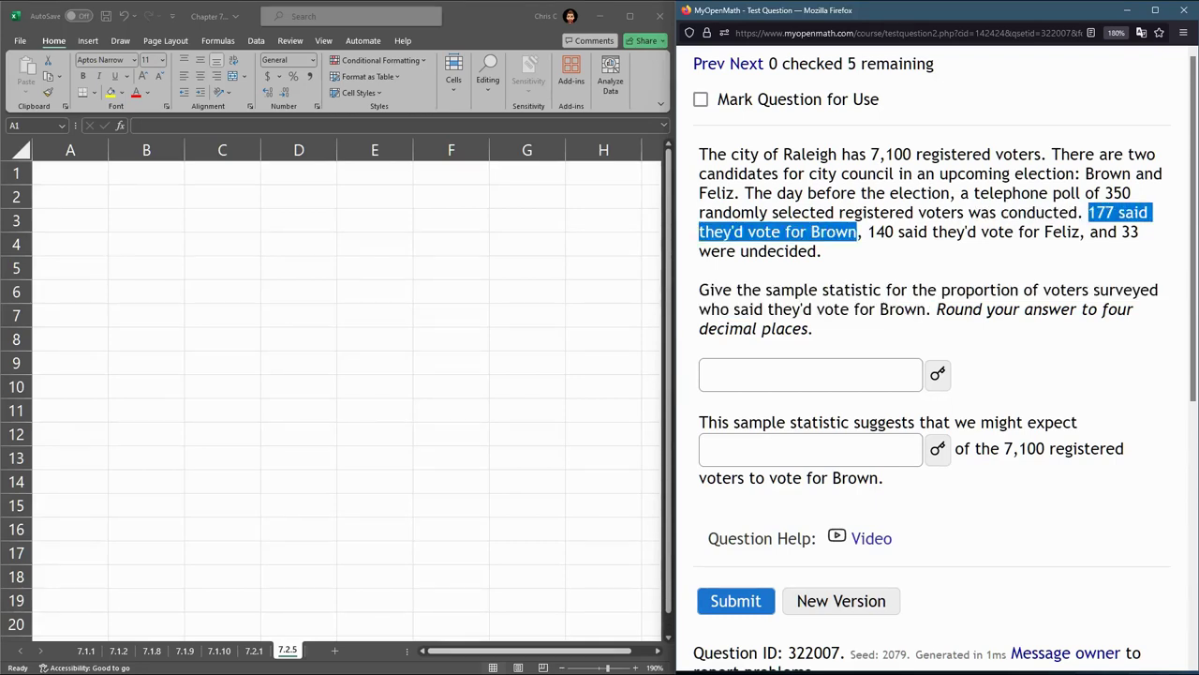
Switch to Excel, label A2 "for" followed by the first candidate's surname, and enter 177 in B2
key("alt+Tab")
left_click(70, 197)
type("for Brown")
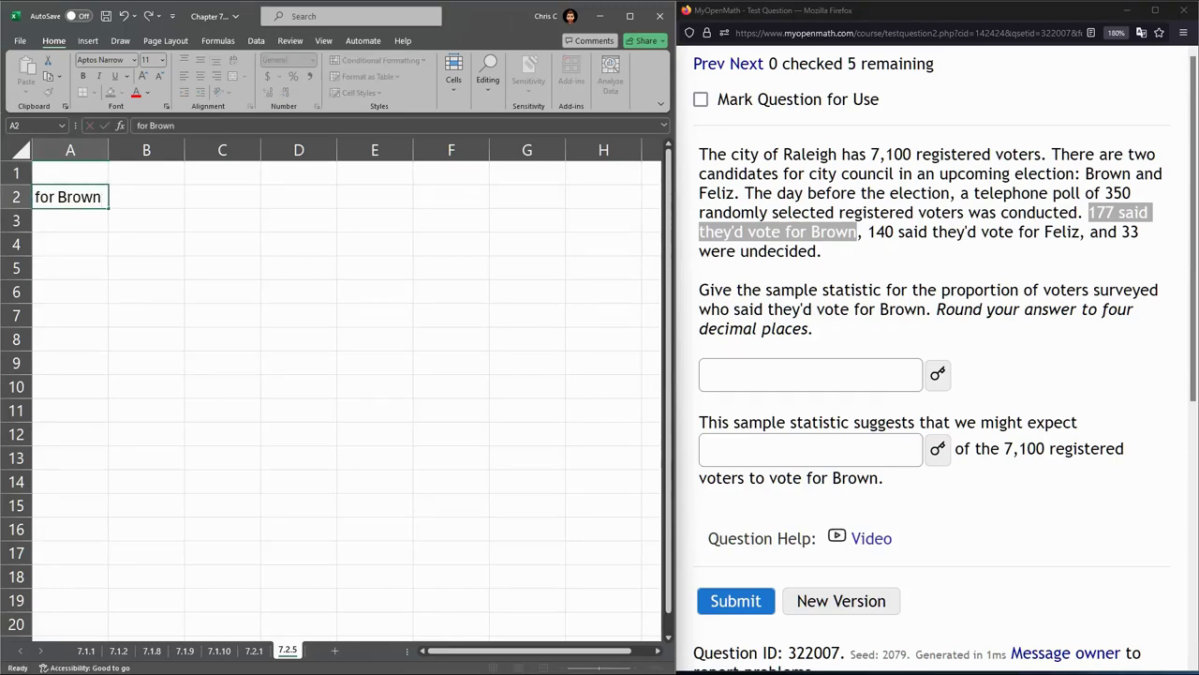
key("Return")
key("Up")
key("Right")
type("177")
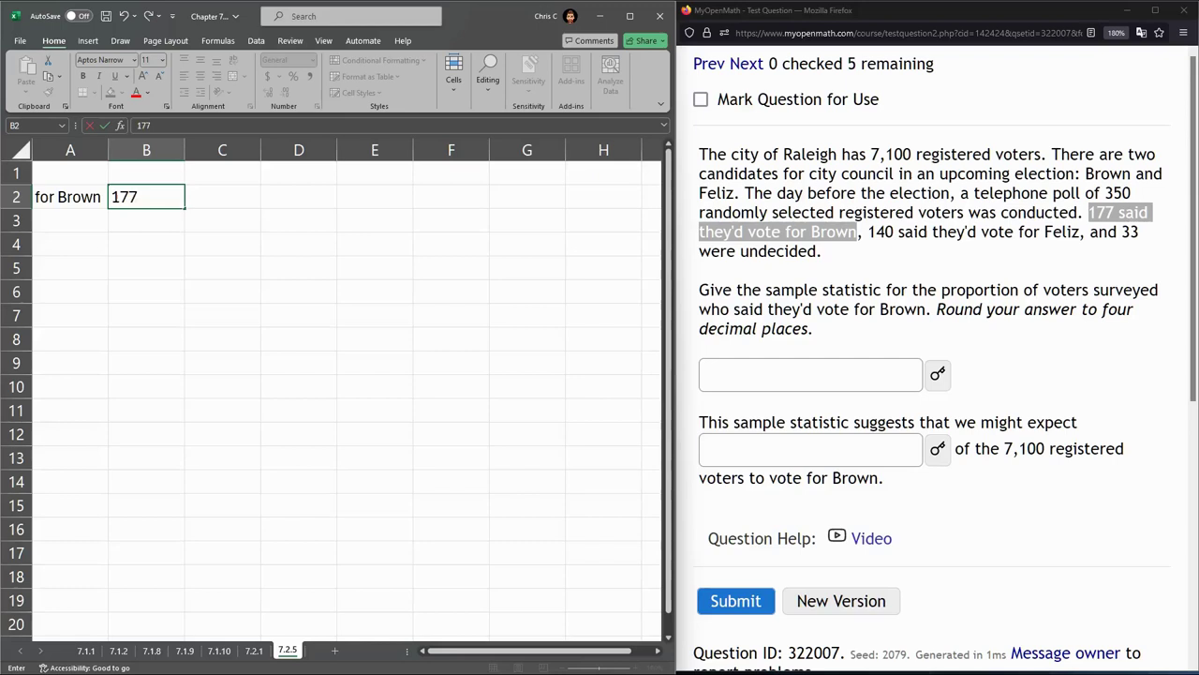
key("Return")
Label A3 "total" and enter the sample size 350 in B3
key("Left")
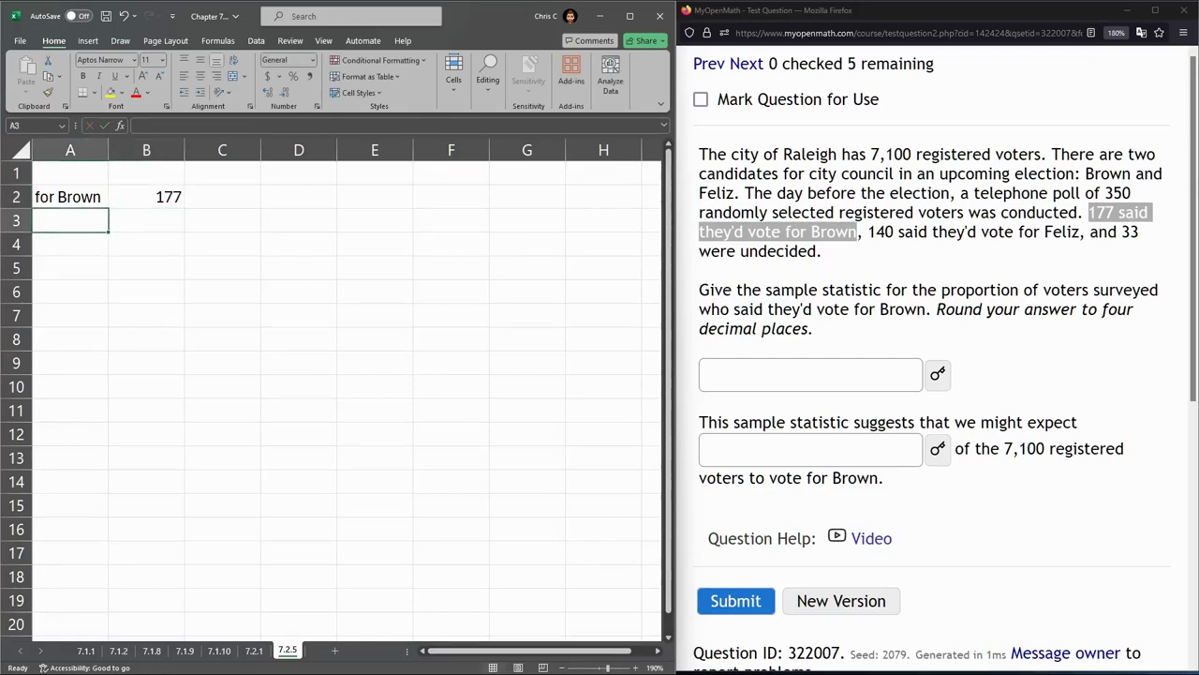
type("total")
key("Return")
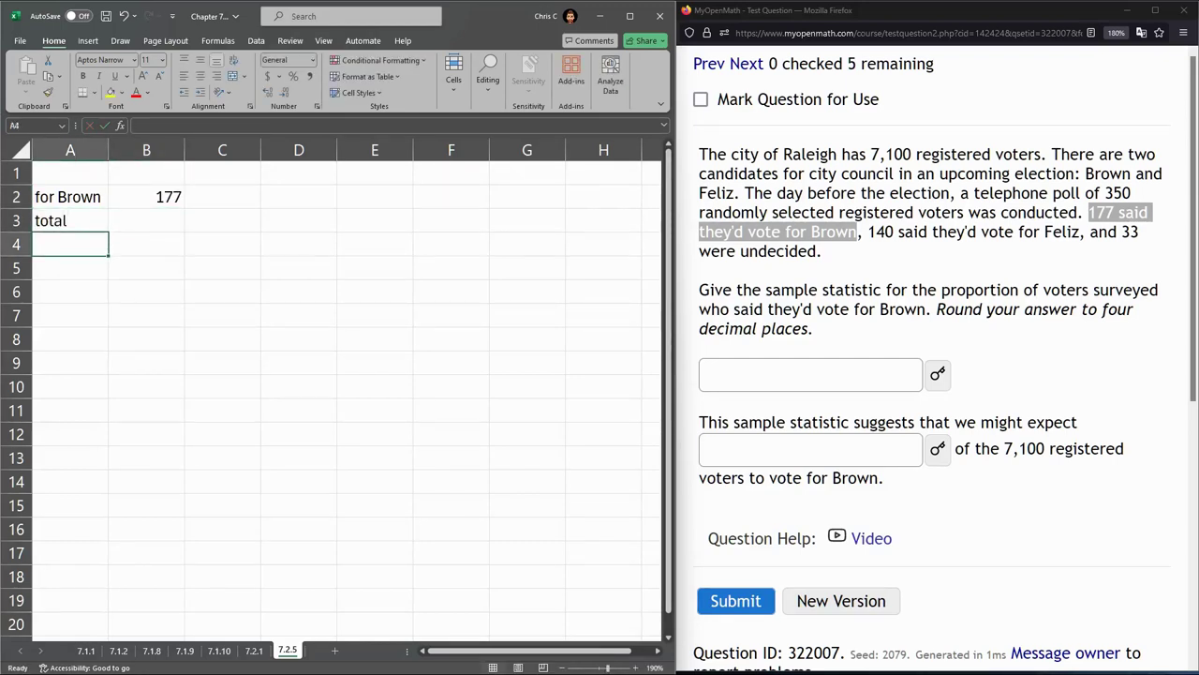
key("Up")
key("Right")
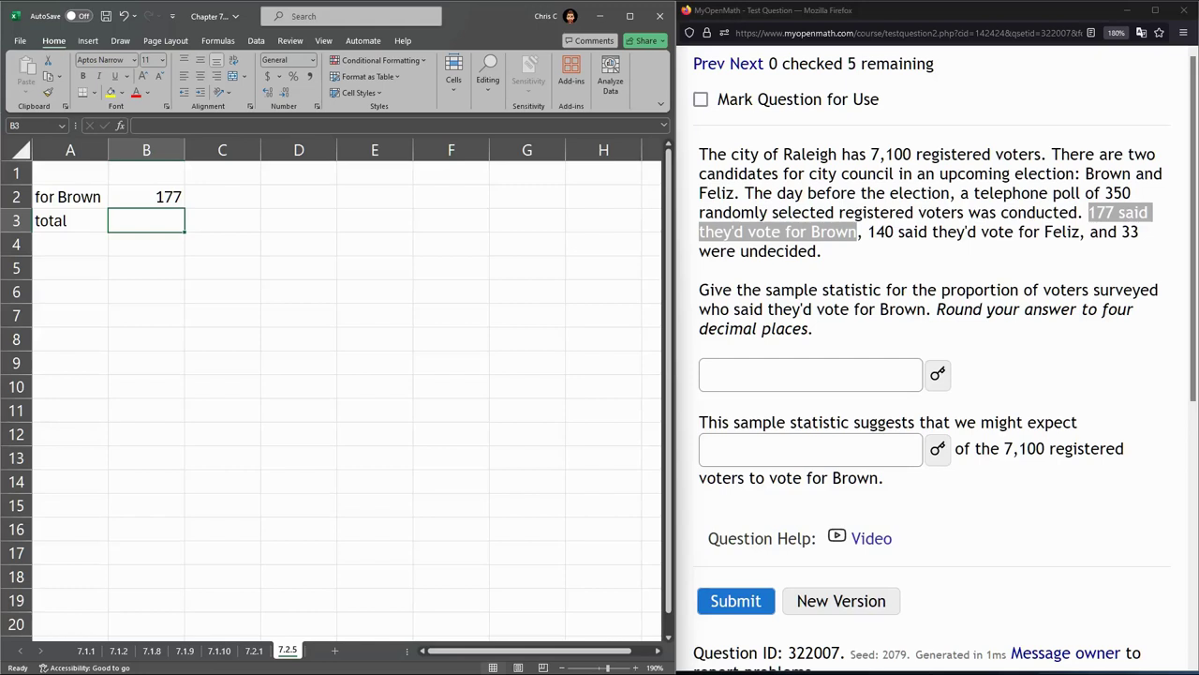
left_click_drag(926, 309, 880, 309)
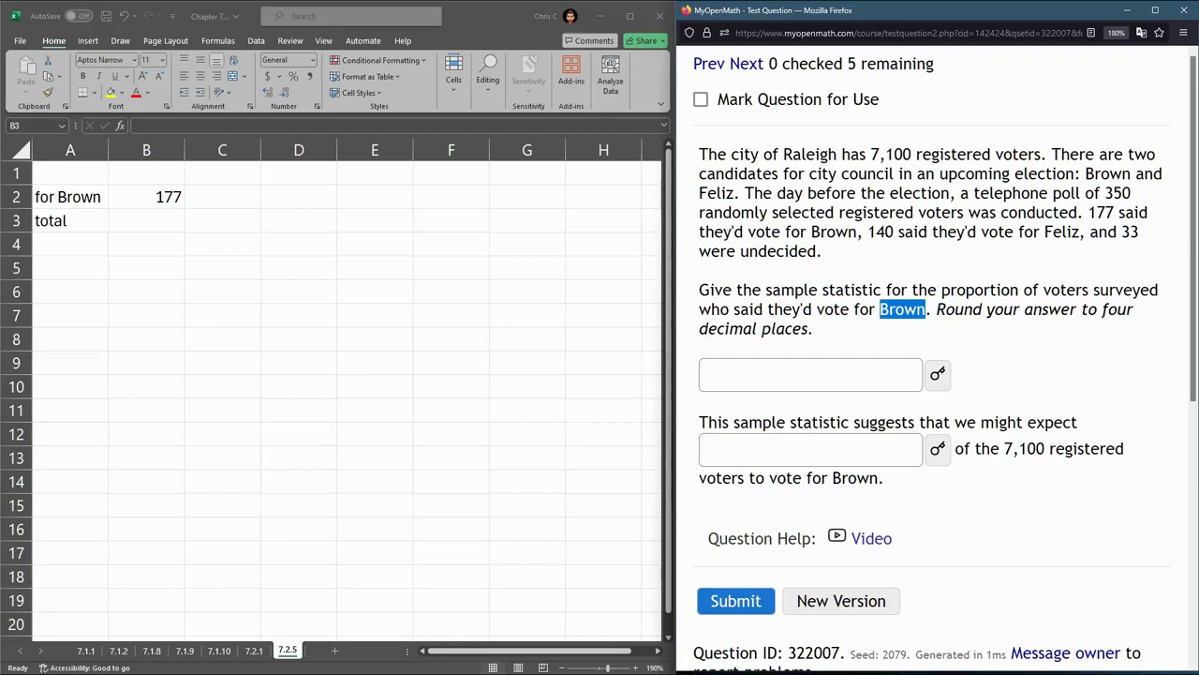
key("alt+Tab")
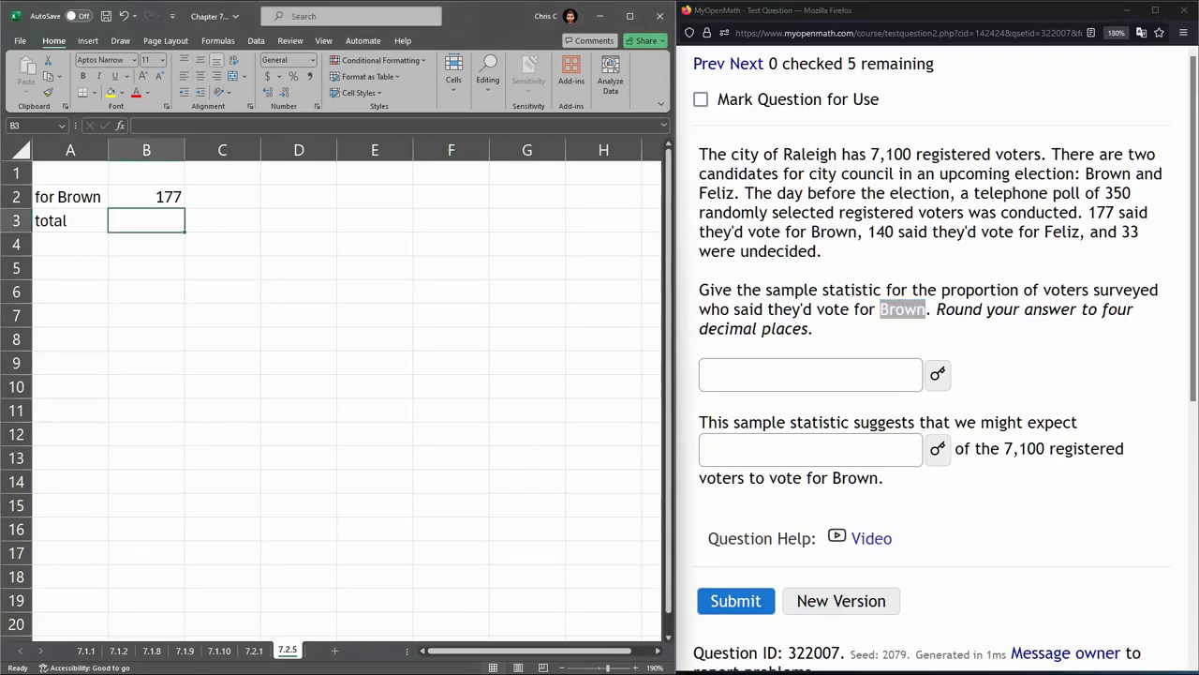
type("350")
key("Return")
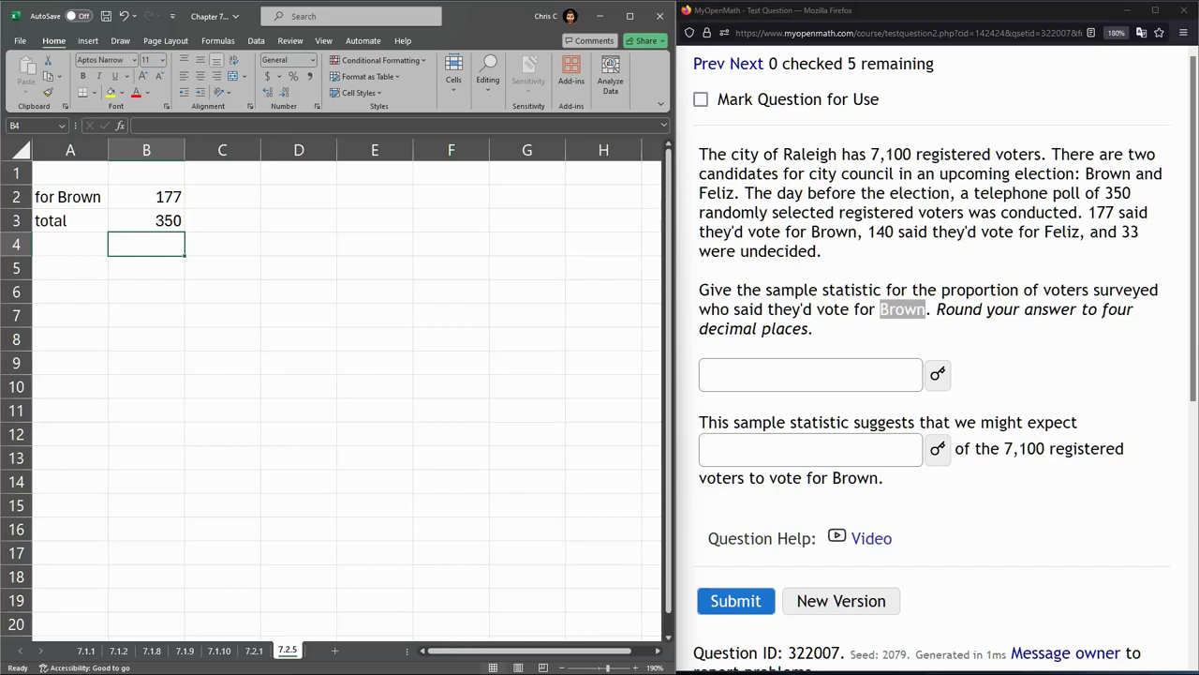
Label A4 "p=" and calculate the sample proportion in B4 with =B2/B3
key("Up")
key("Up")
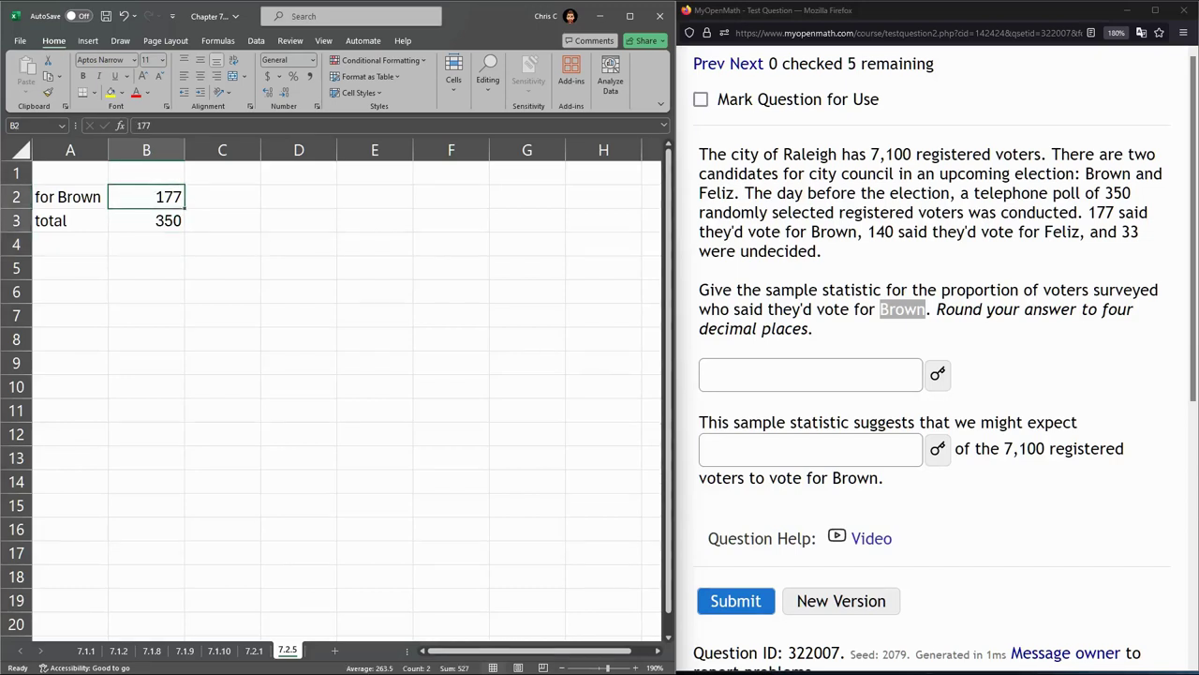
key("shift+Down")
left_click(71, 244)
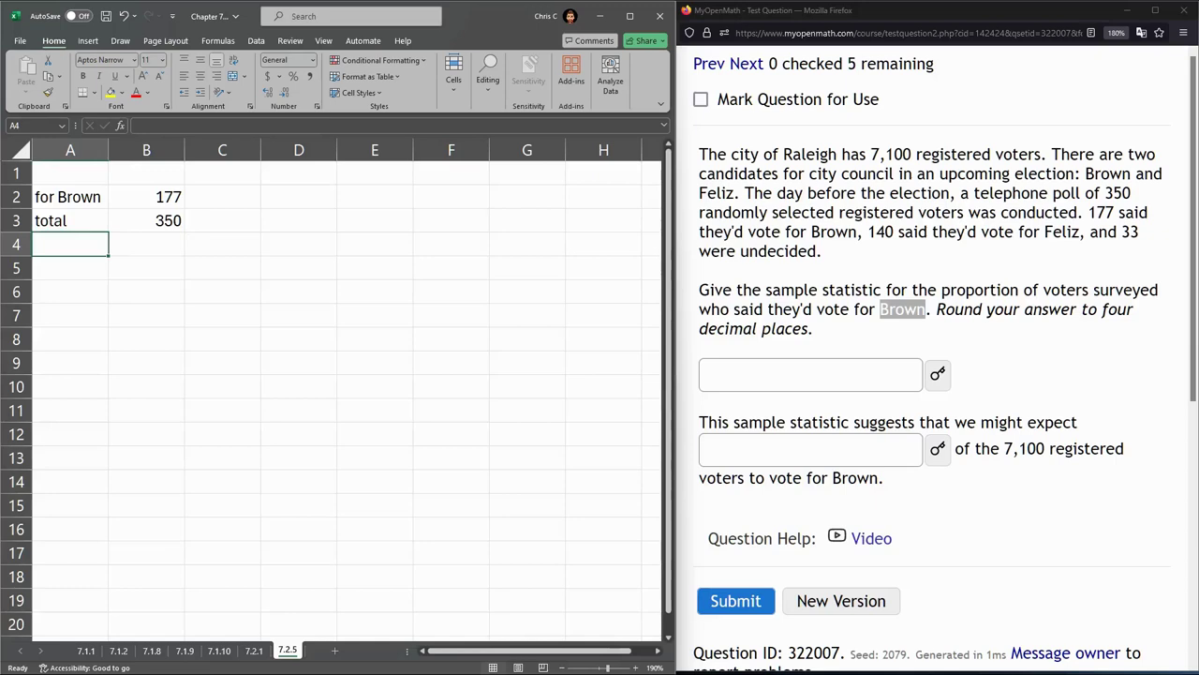
type("p=")
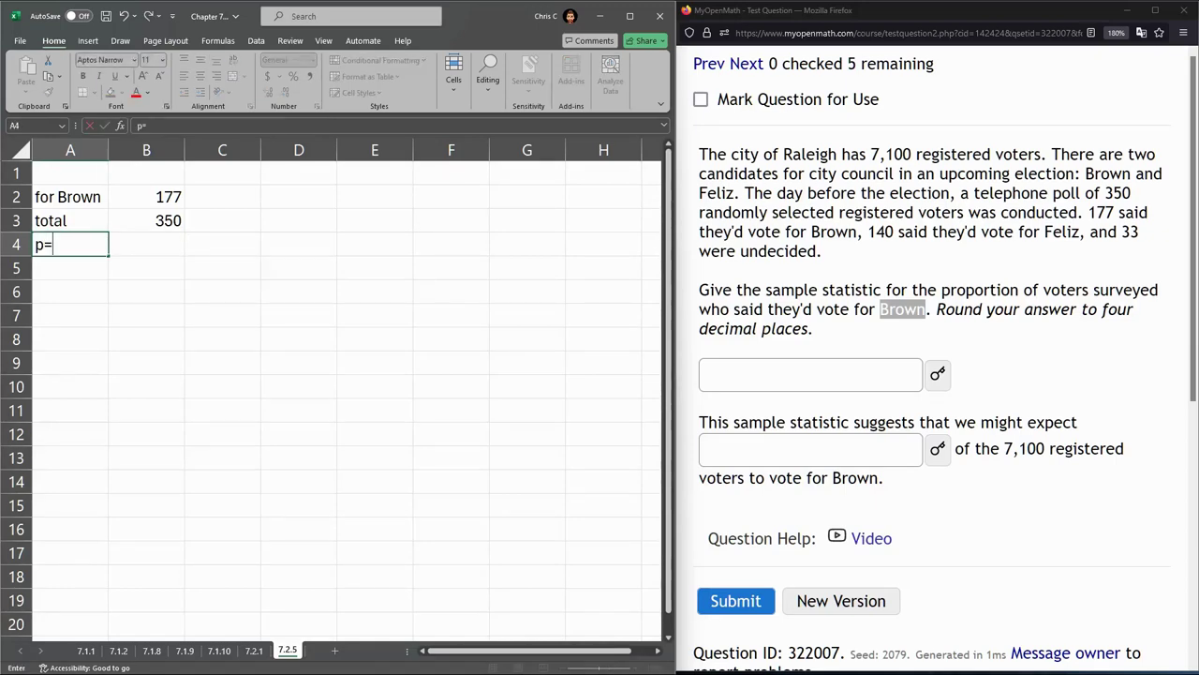
key("Tab")
type("=")
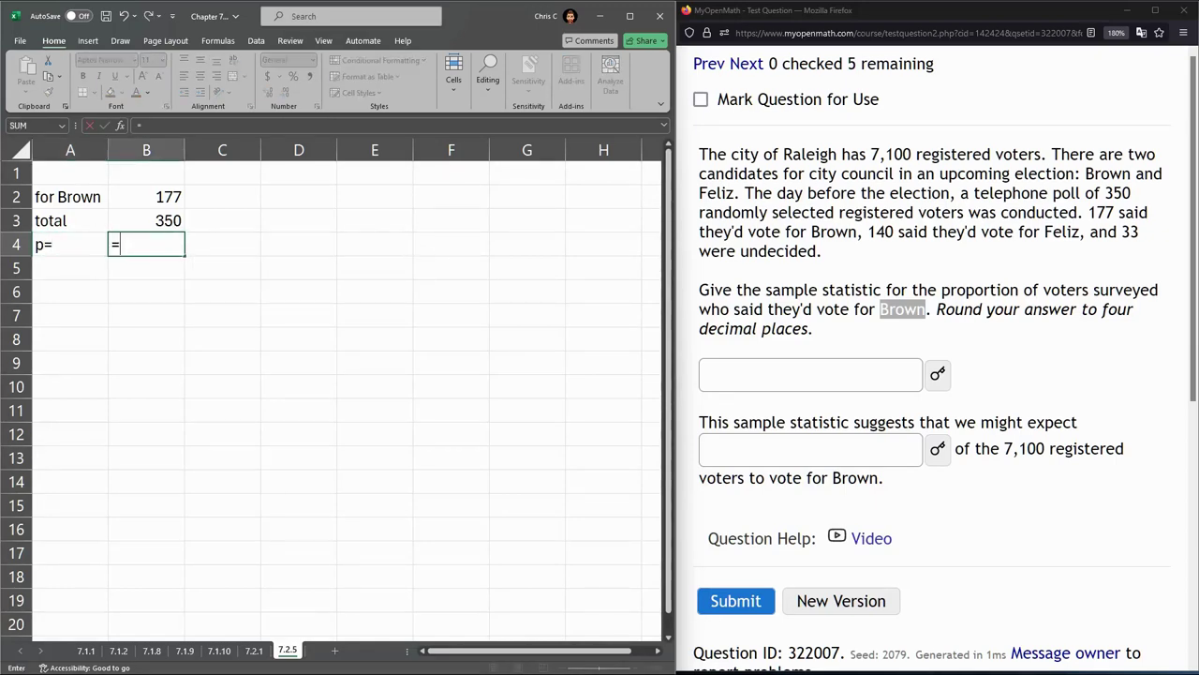
key("Up")
key("Up")
type("/")
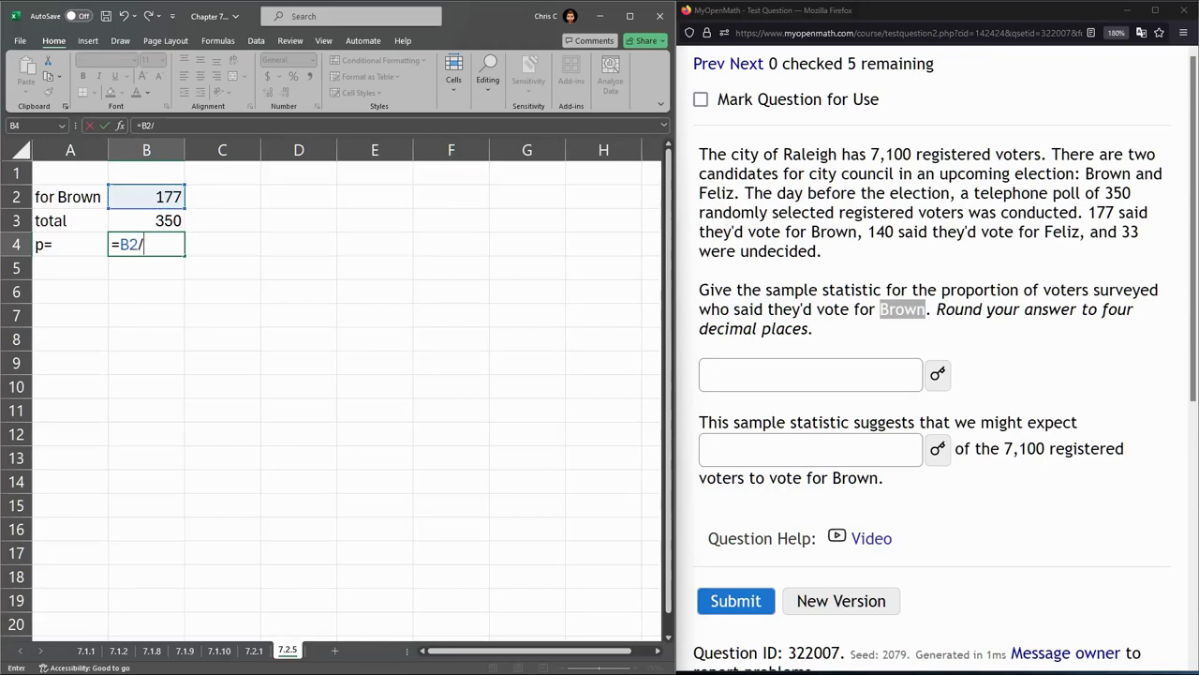
key("Up")
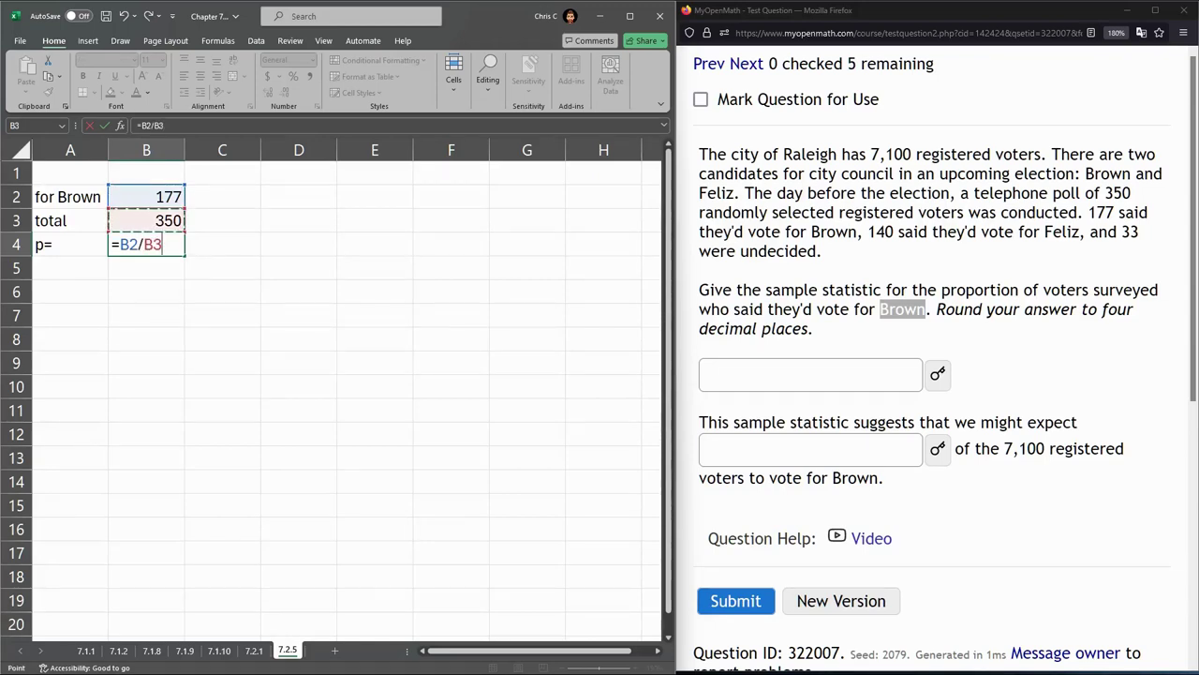
key("Return")
key("Up")
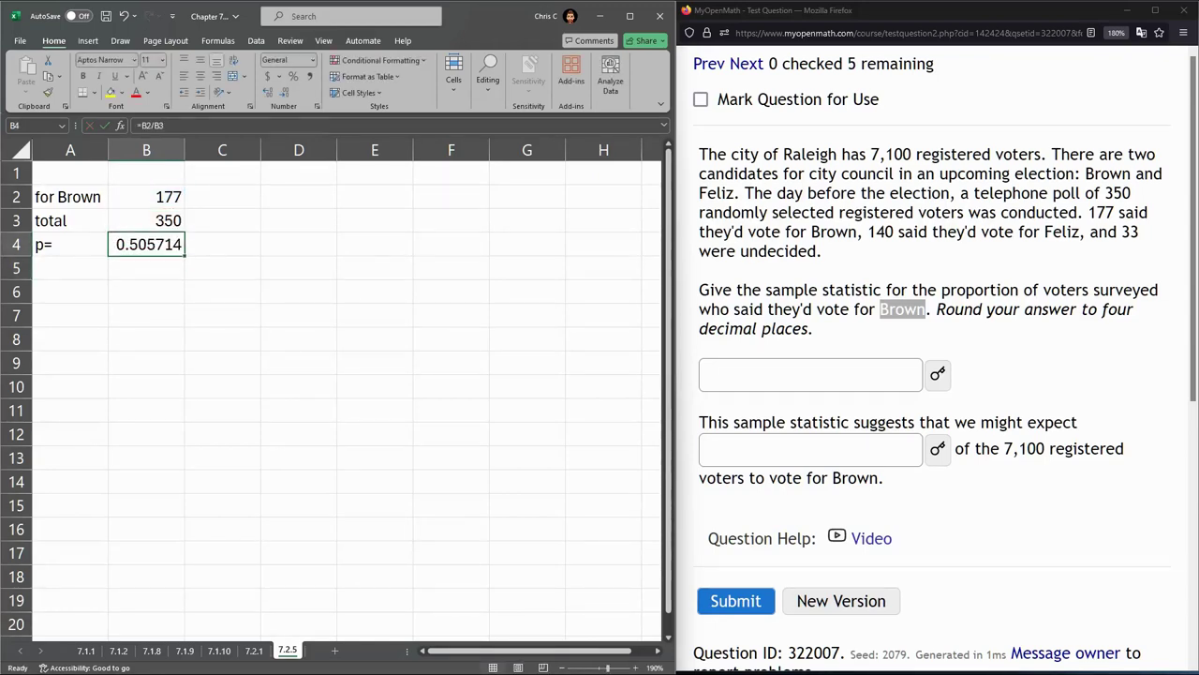
Format the proportion in B4 to show four decimal places
left_click(809, 374)
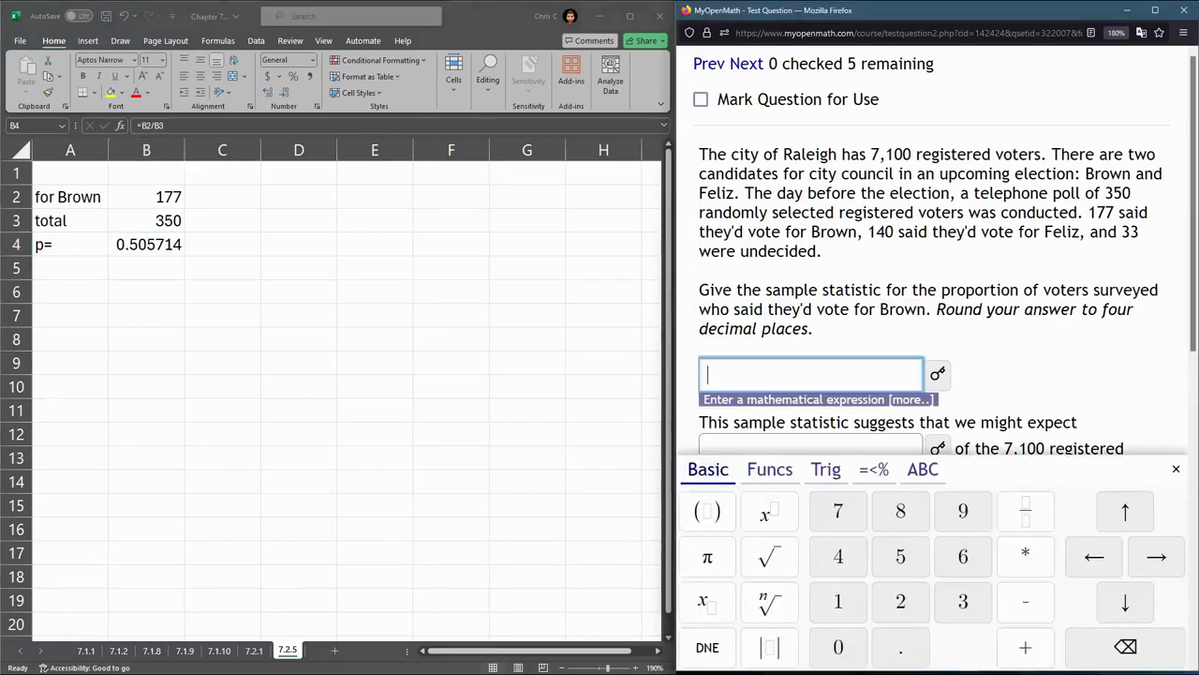
scroll(932, 251, "down", 2)
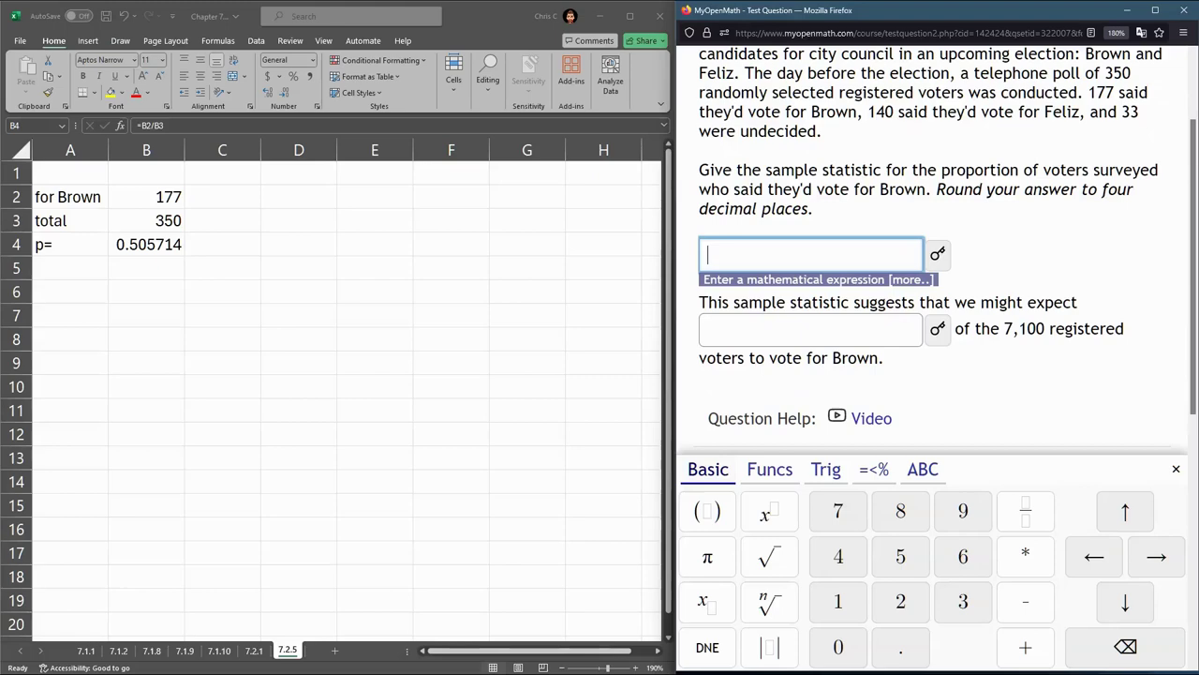
left_click(146, 245)
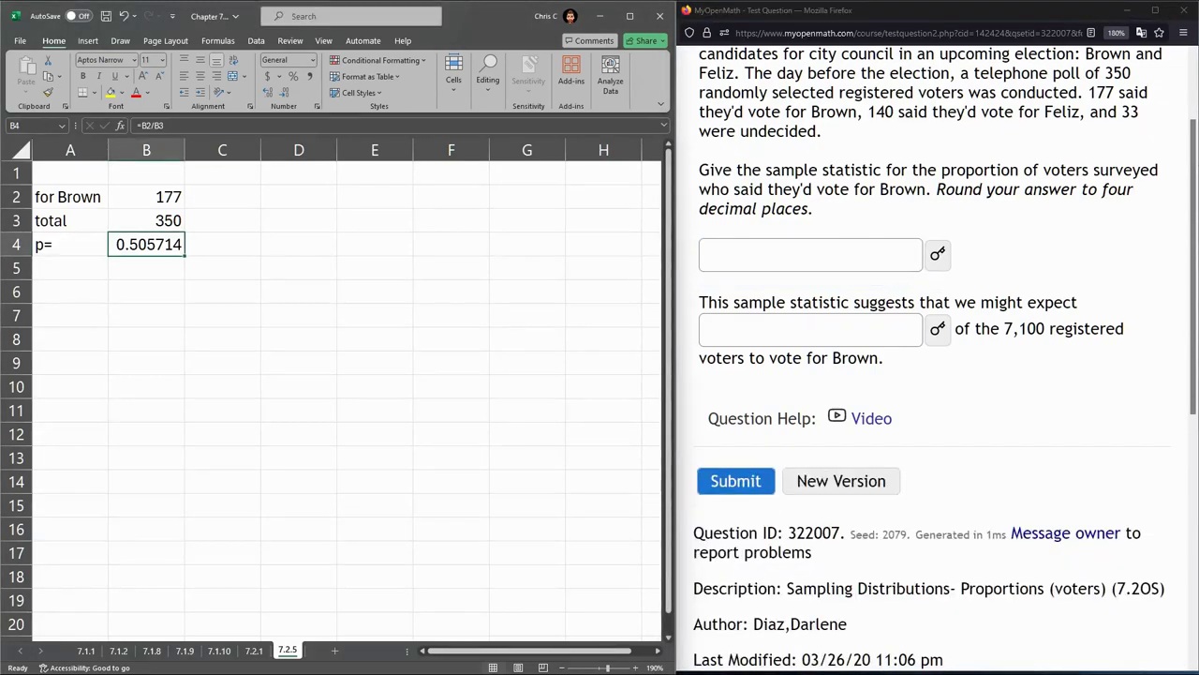
left_click(285, 92)
left_click(285, 92)
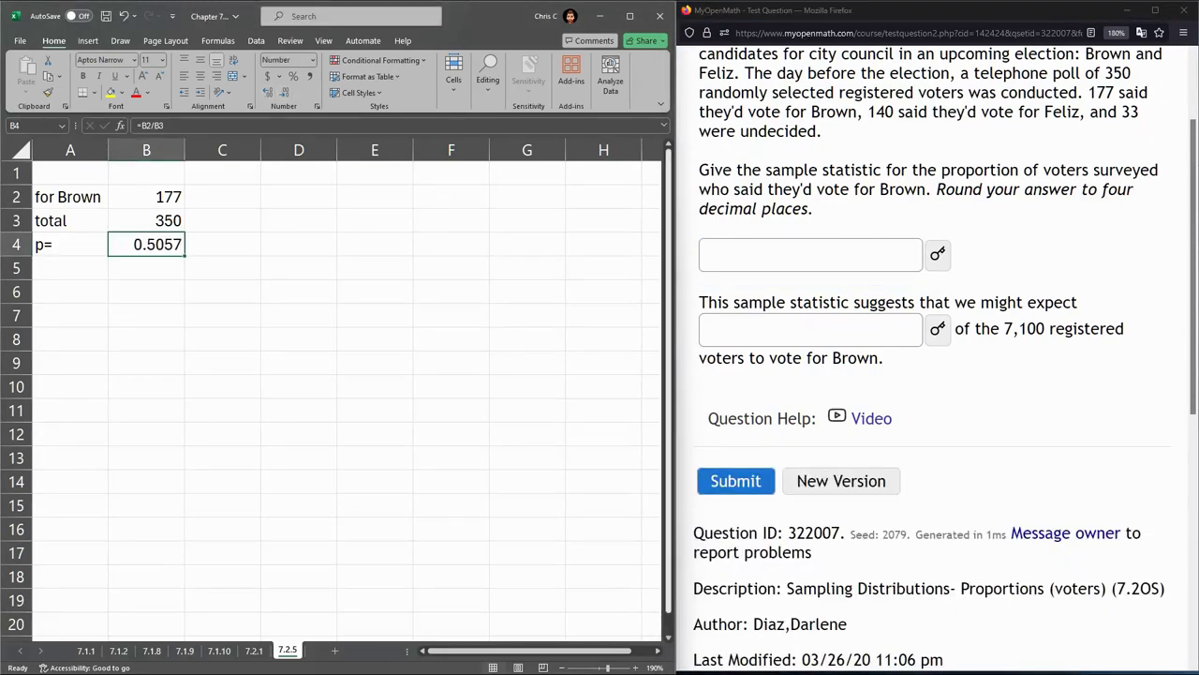
Switch to the MyOpenMath page in Firefox, enter .5057 as the sample statistic, and submit the answer
key("alt+Tab")
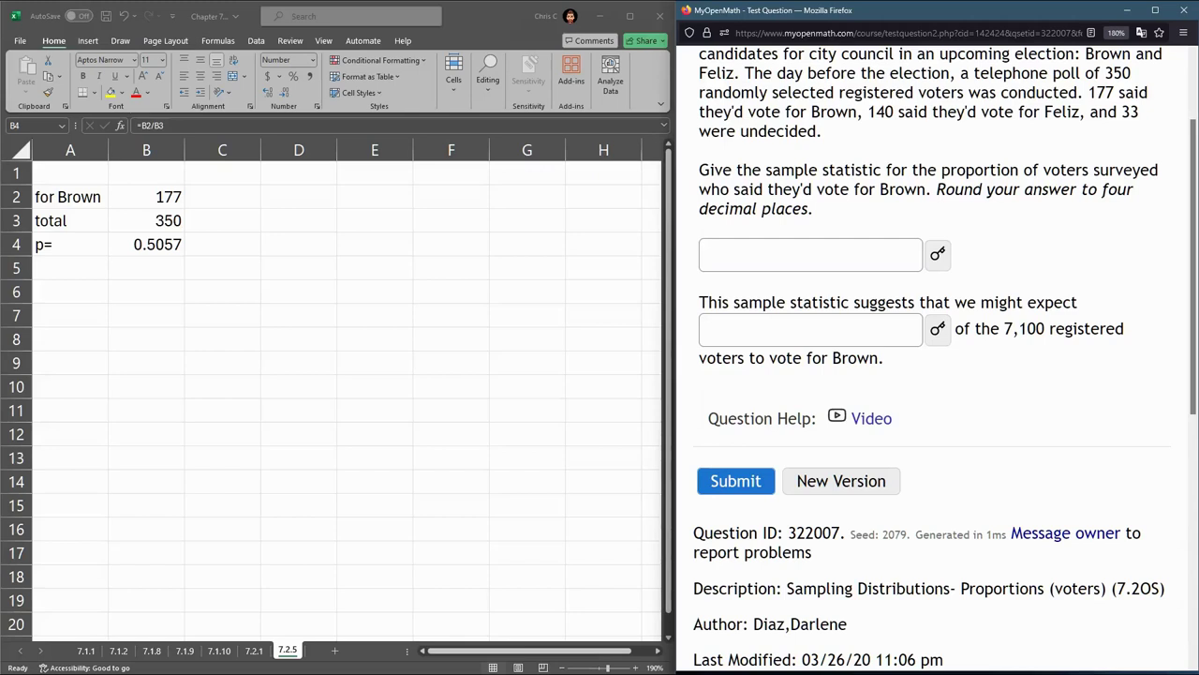
left_click(810, 255)
type(".")
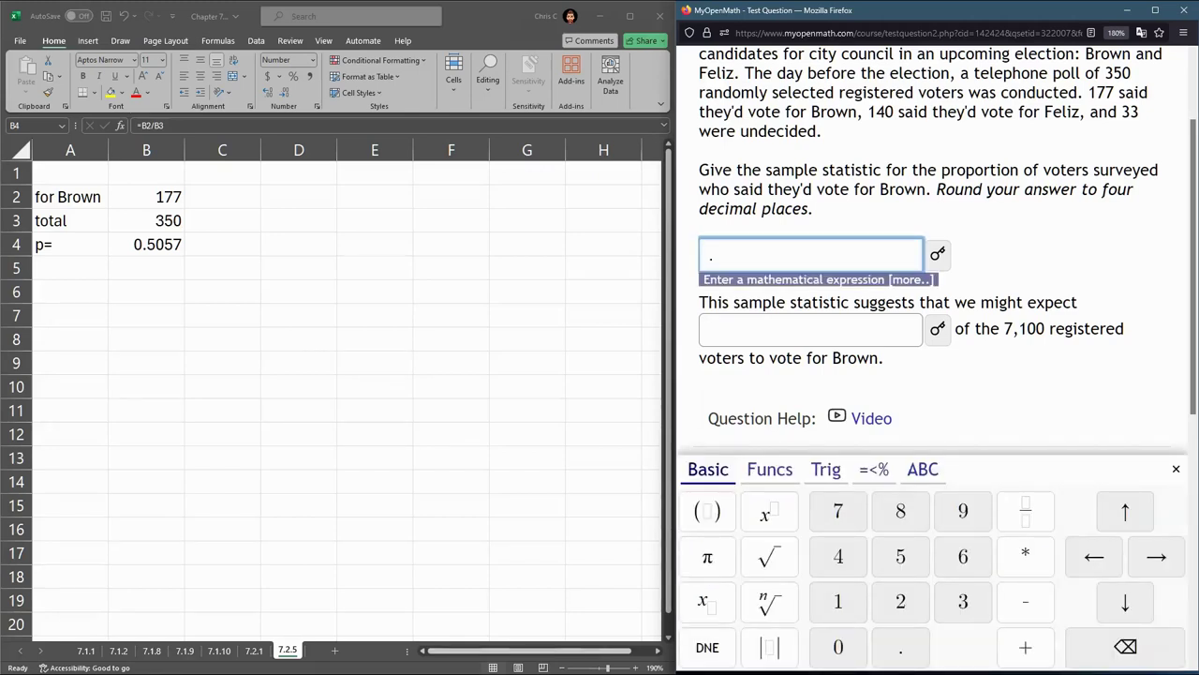
type("5057")
key("alt+Tab")
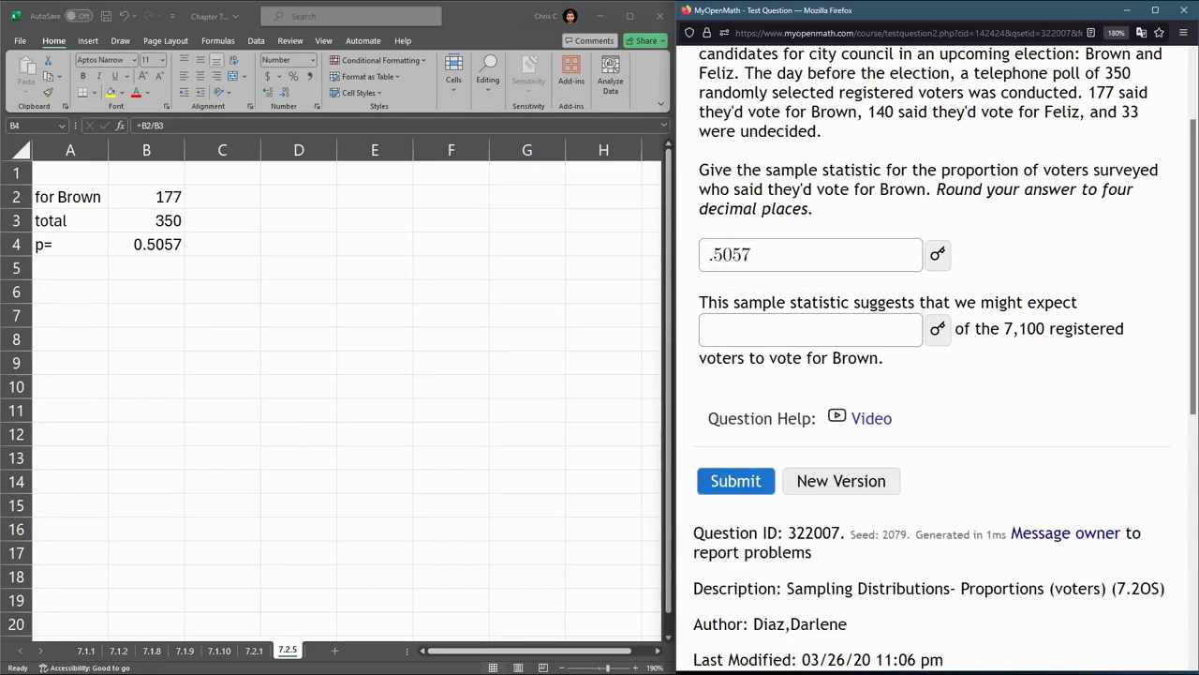
left_click(735, 481)
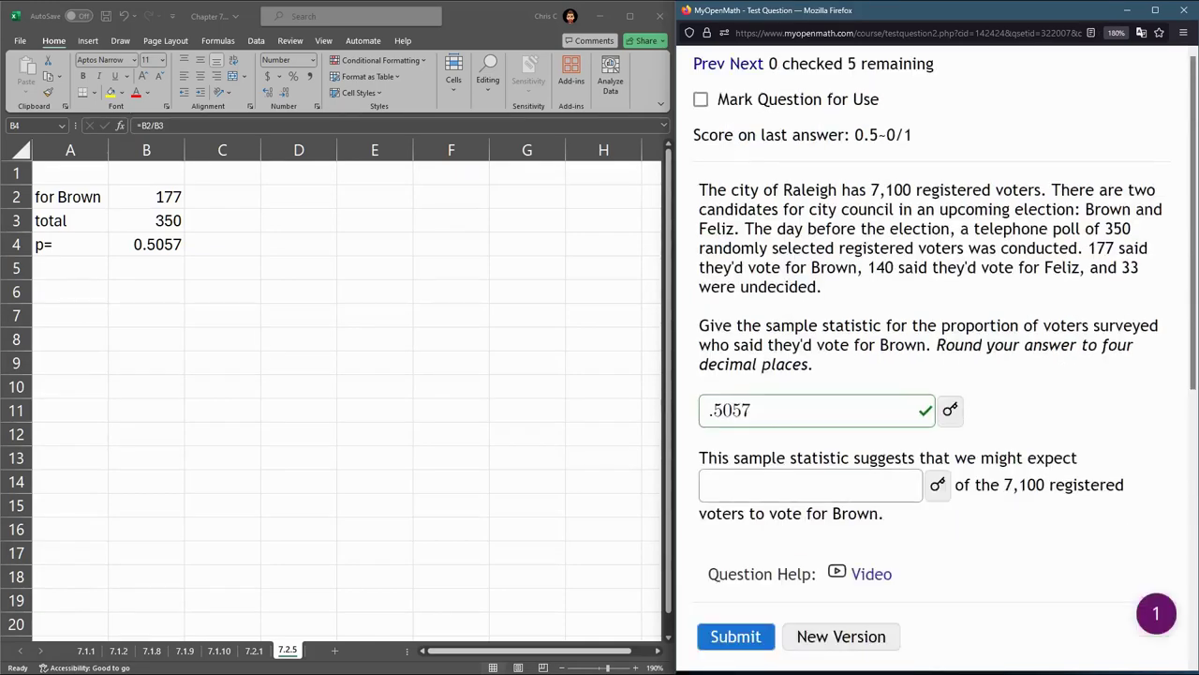
Examine the second part about the expected votes among the 7,100 registered voters, and switch back to Excel
scroll(927, 374, "down", 5)
scroll(933, 356, "up", 3)
left_click_drag(1004, 485, 1045, 484)
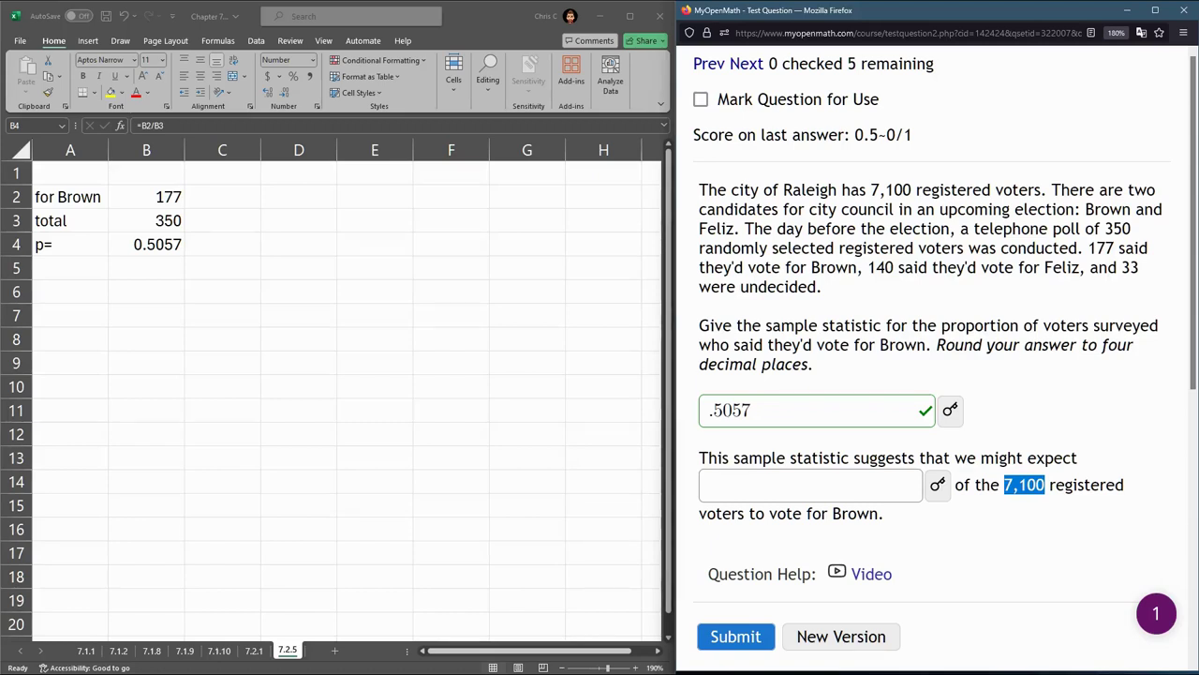
left_click_drag(708, 410, 754, 411)
left_click(755, 410)
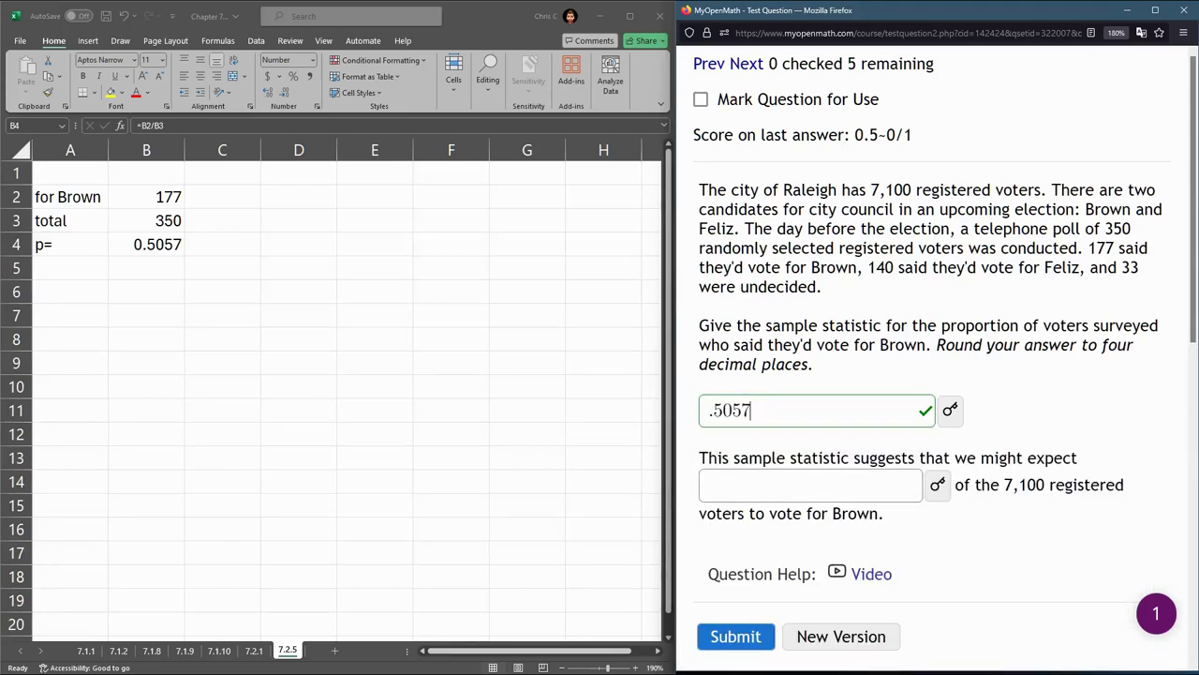
left_click_drag(1004, 485, 1045, 485)
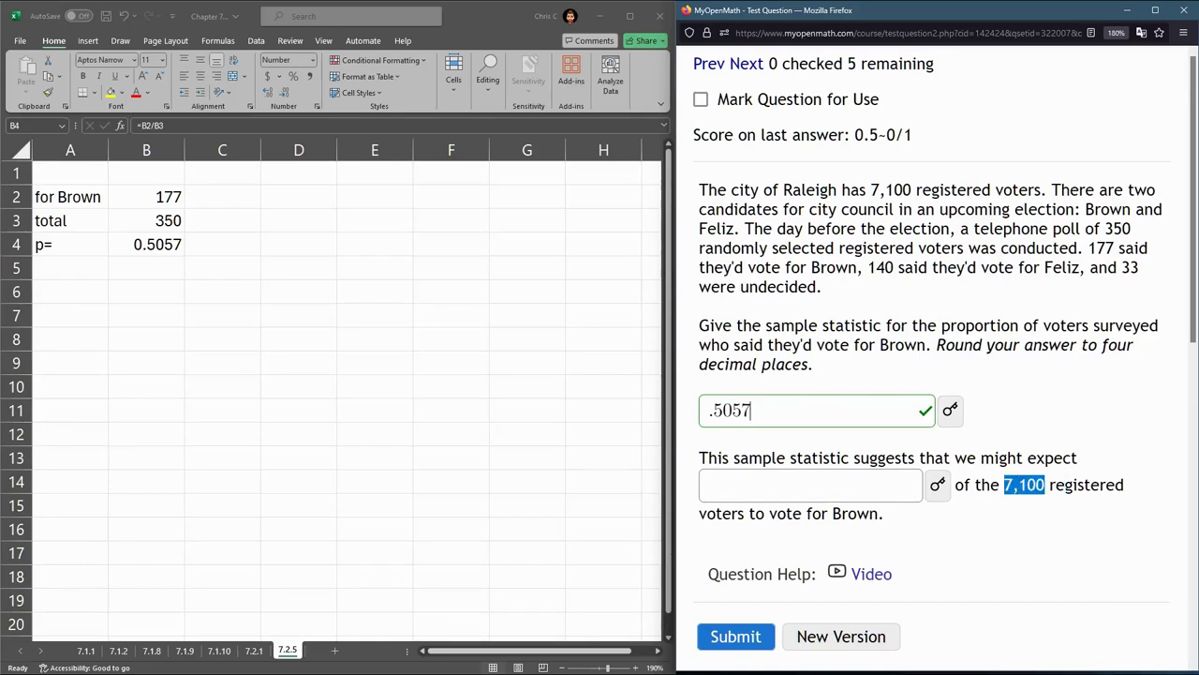
key("alt+Tab")
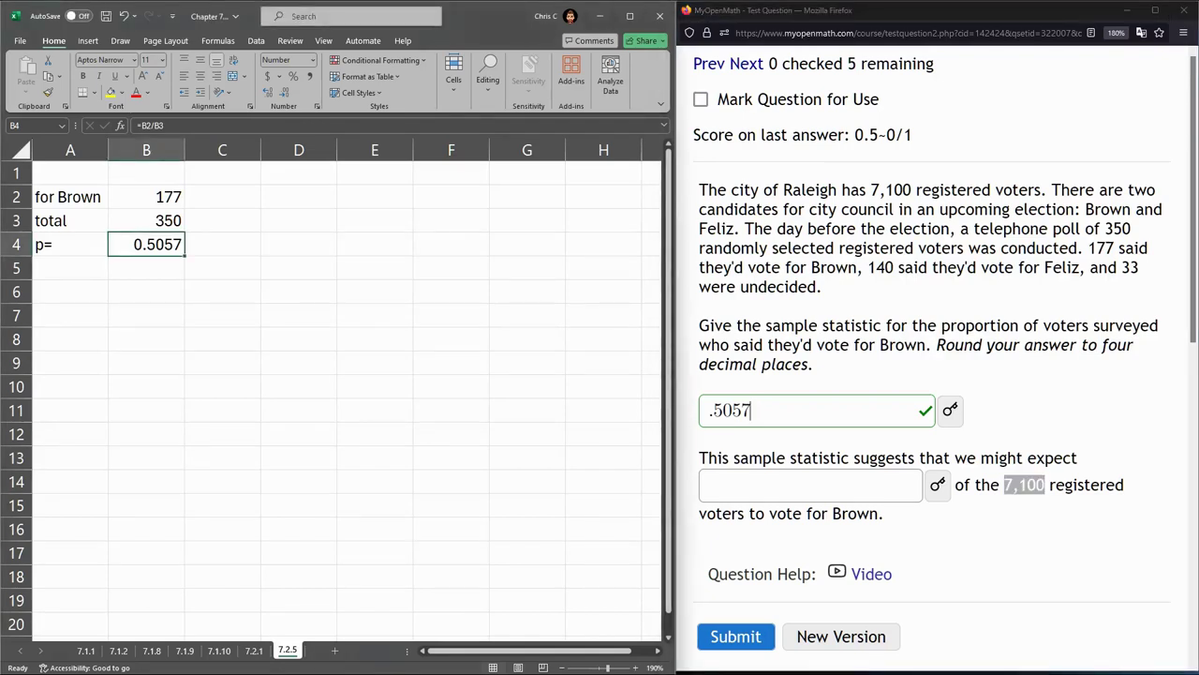
Enter the registered voter total 7100 in cell B6
left_click(70, 292)
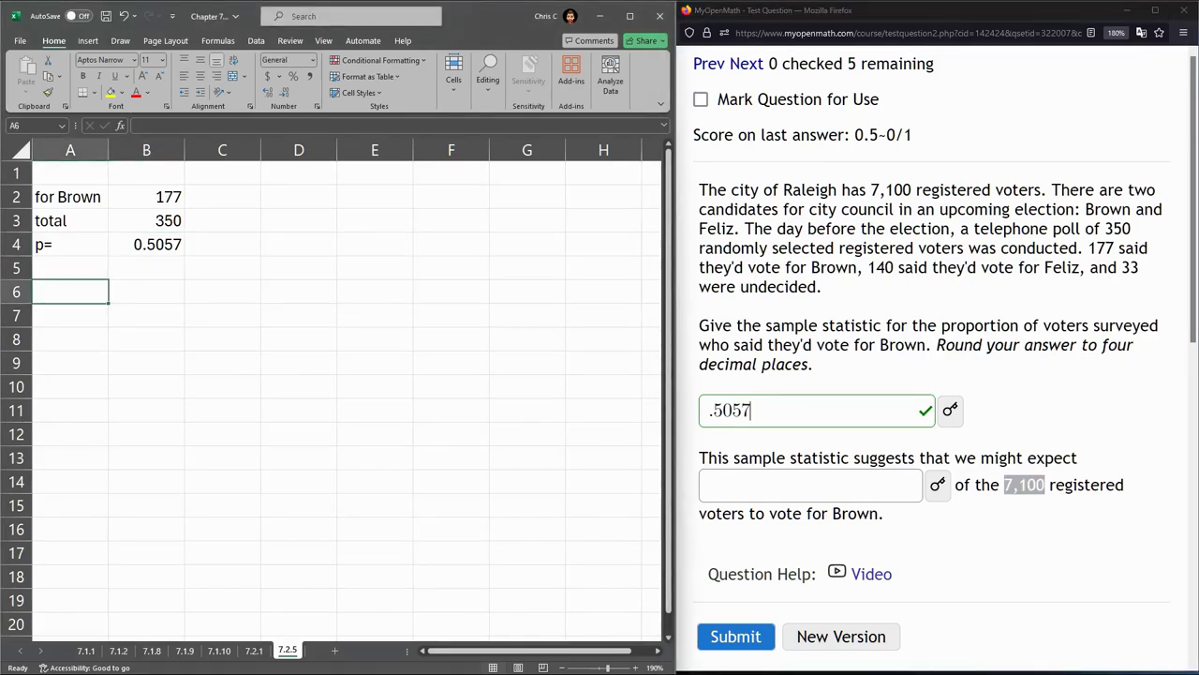
type("=")
key("BackSpace")
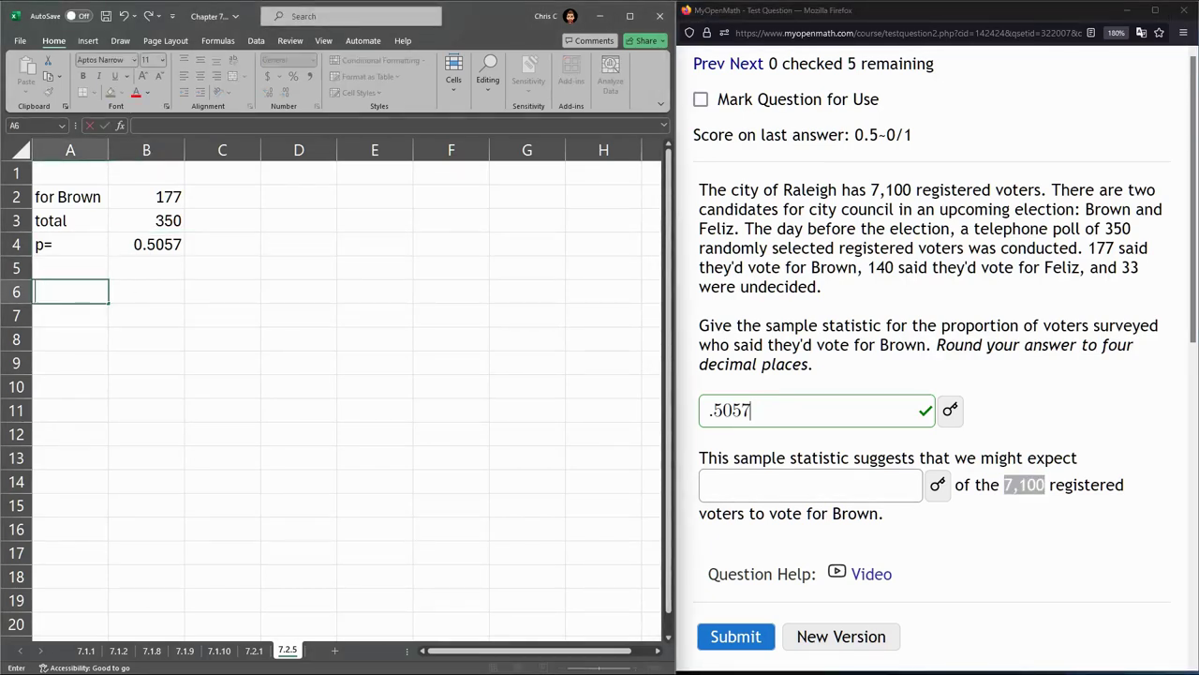
left_click(146, 291)
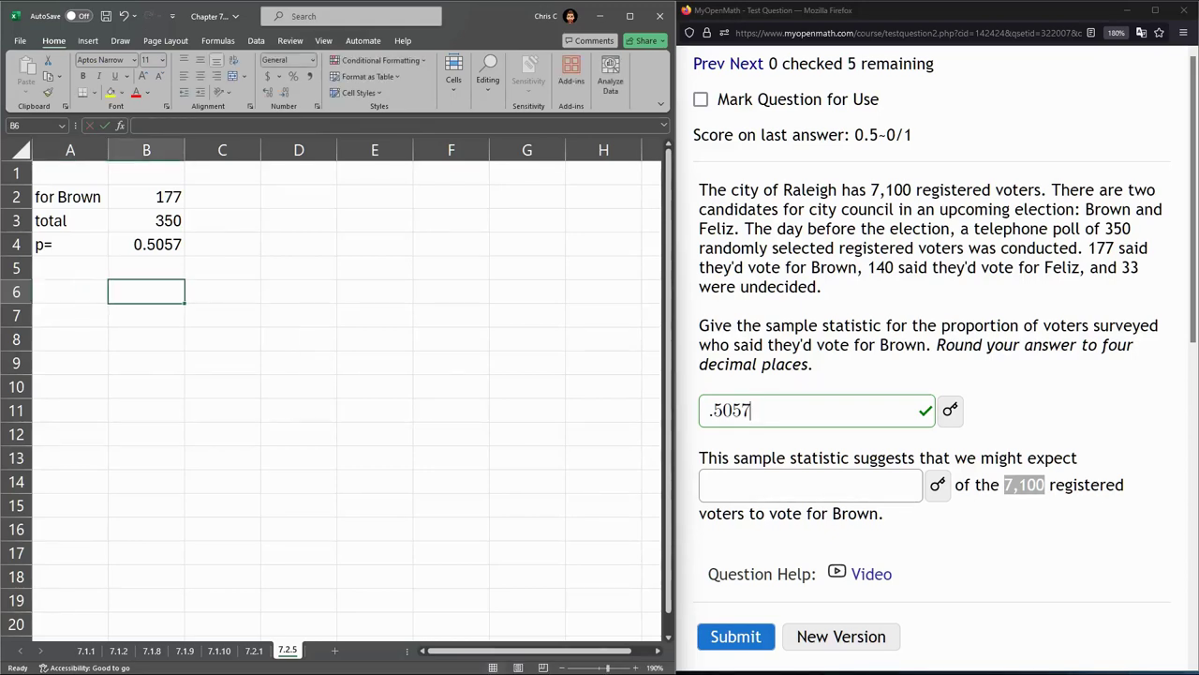
type("7100")
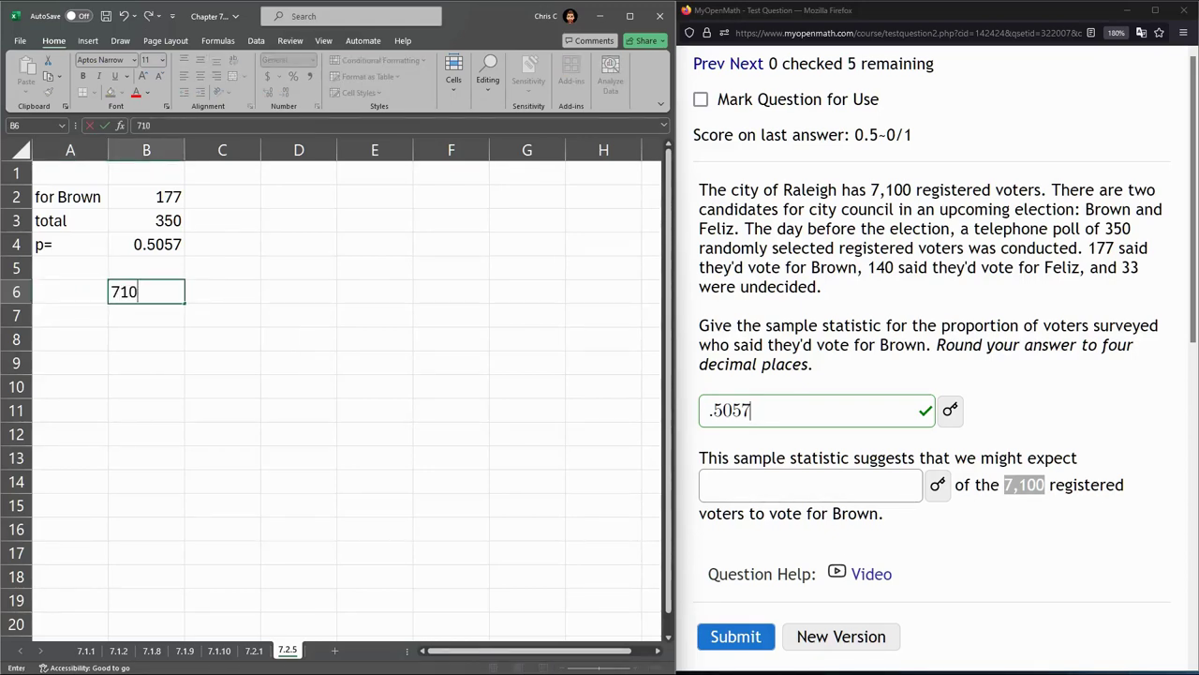
key("Return")
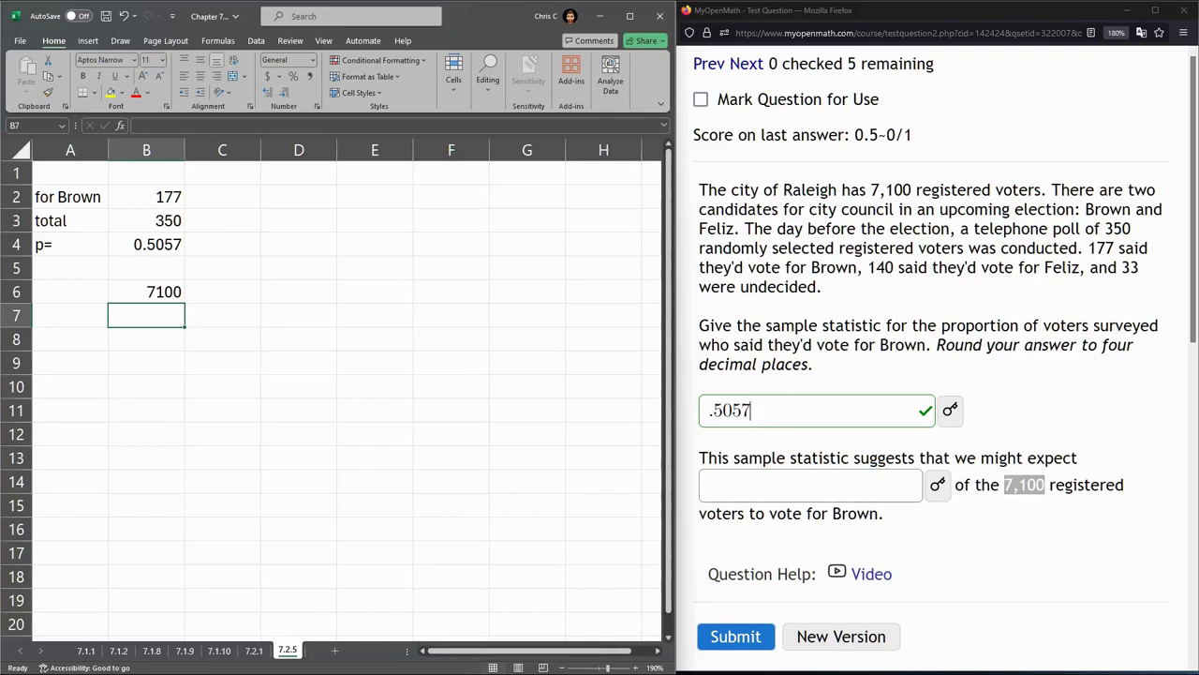
Label cell A7 as the voters for the first candidate, using the same surname as in the A2 label
left_click(70, 316)
type("voters")
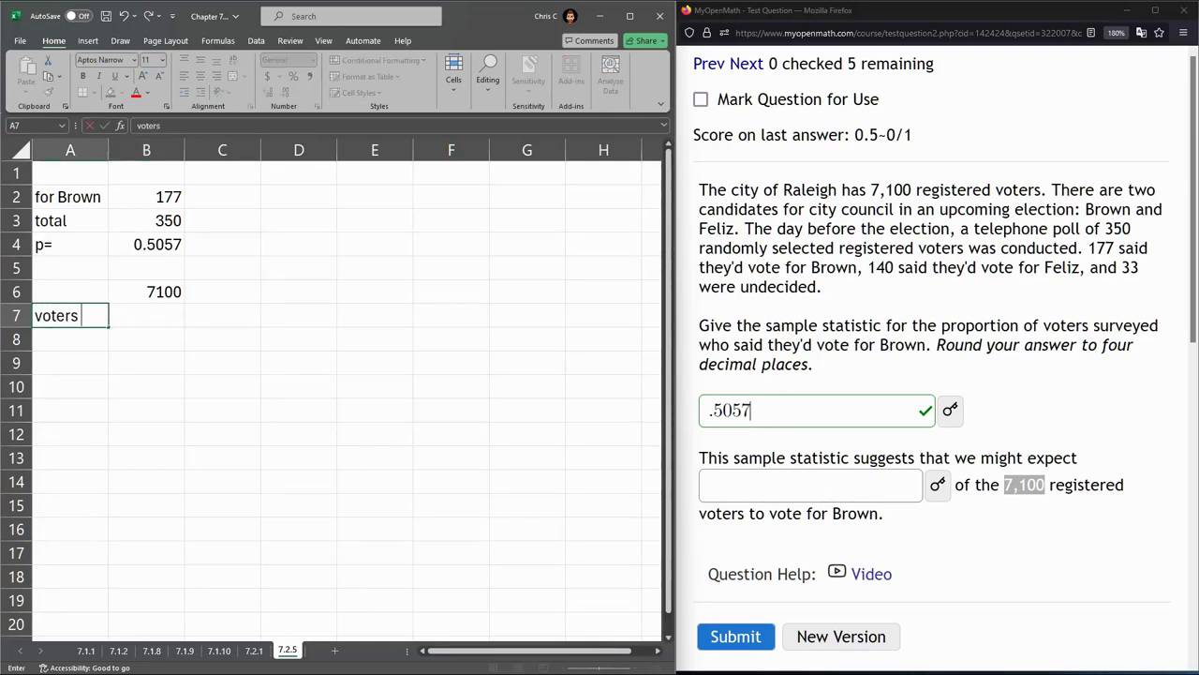
type(" for")
type(" Brow")
key("BackSpace")
type("own")
key("Return")
Calculate the expected votes in C7 by multiplying the registered voters by the sample proportion with =B6*B4
left_click(222, 316)
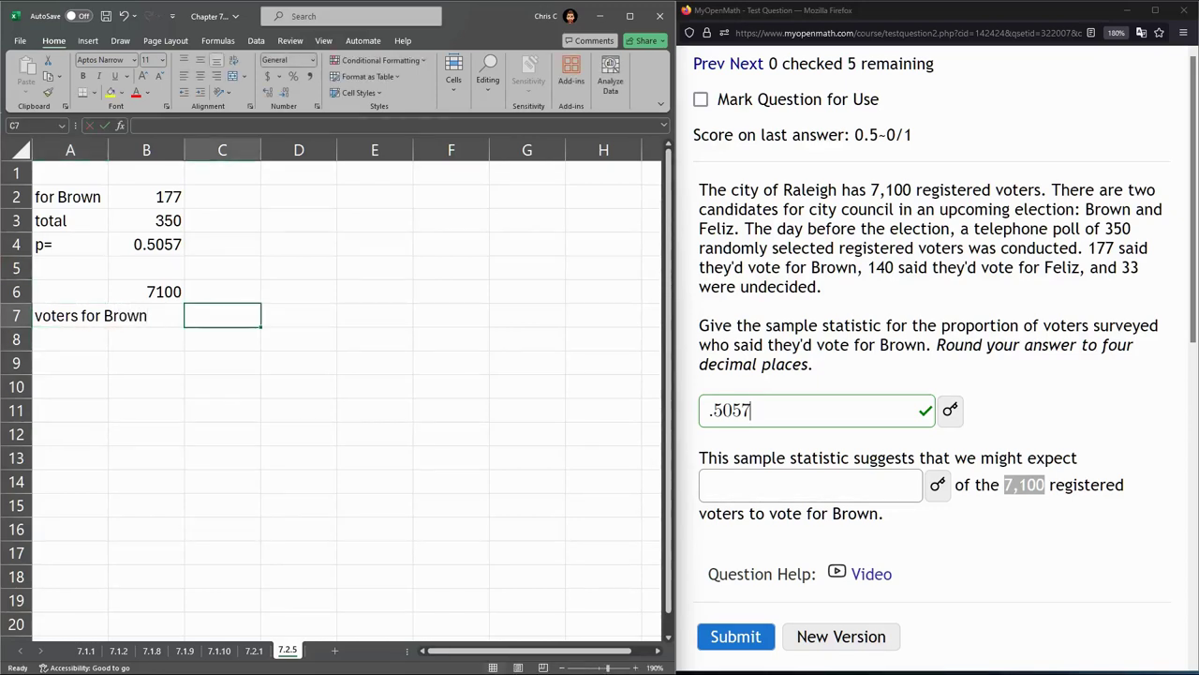
type("=")
left_click(146, 291)
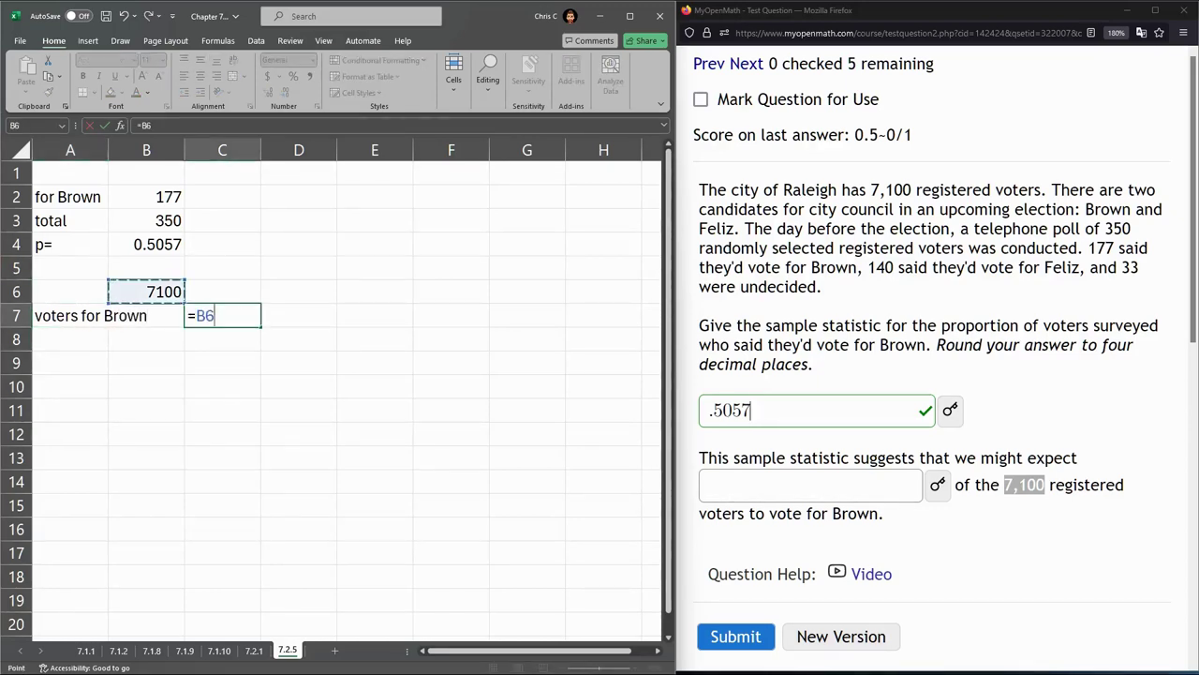
type("*")
left_click(147, 244)
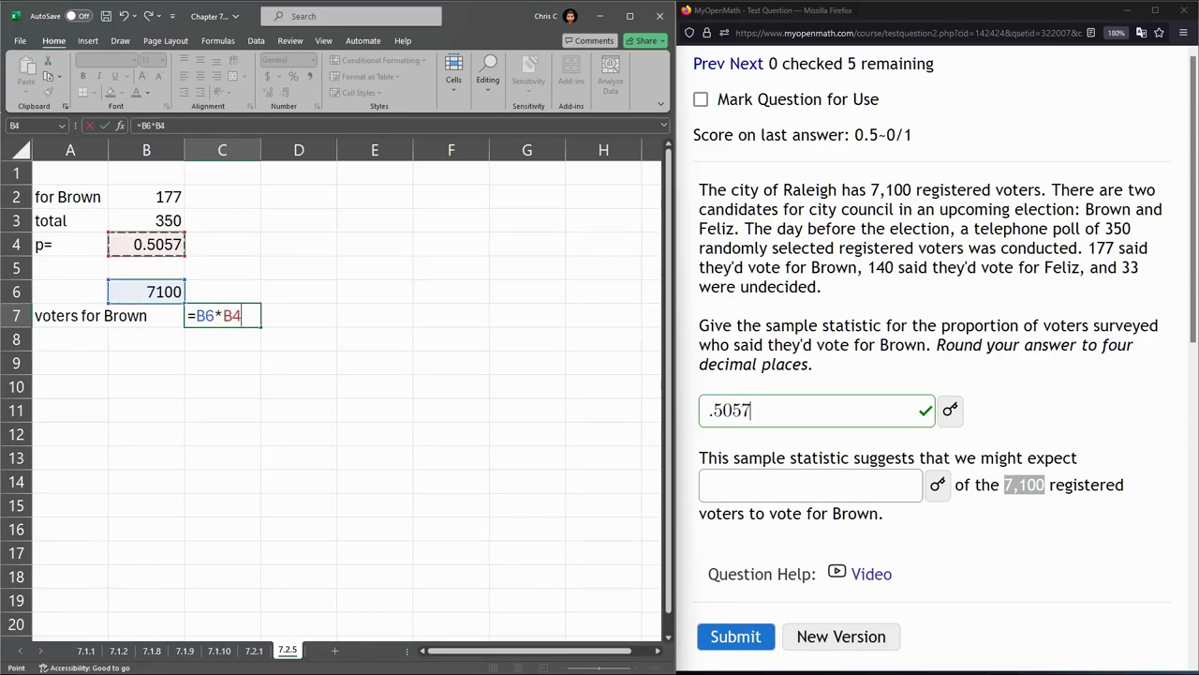
key("Return")
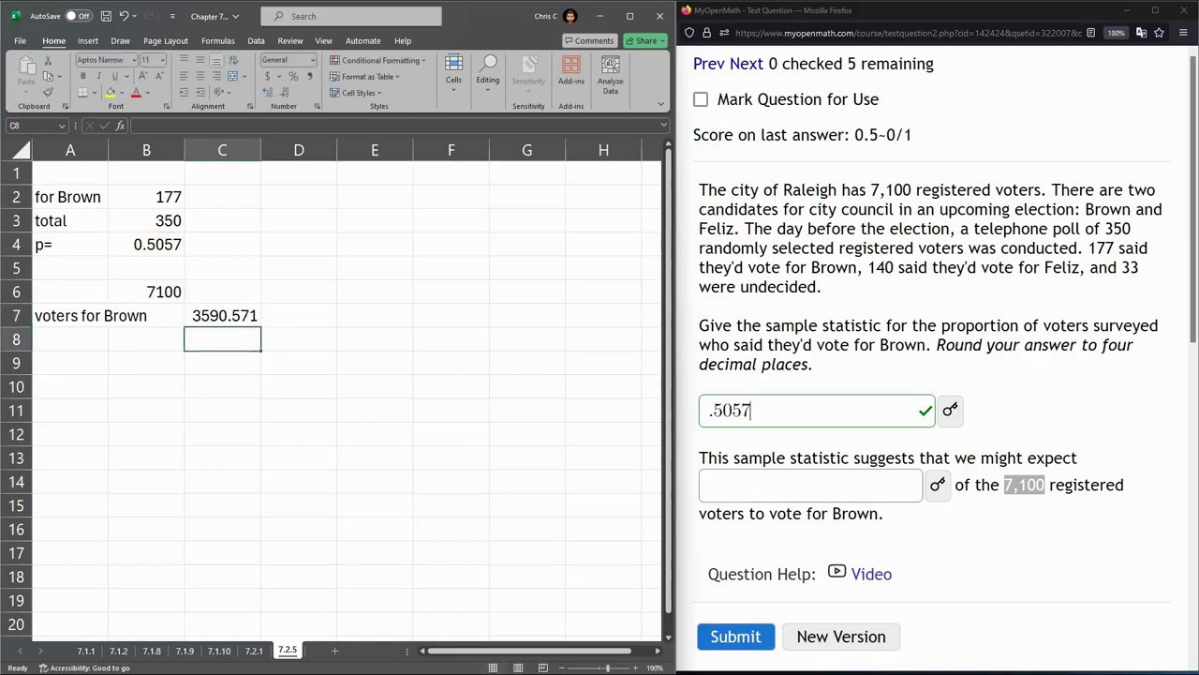
left_click(222, 316)
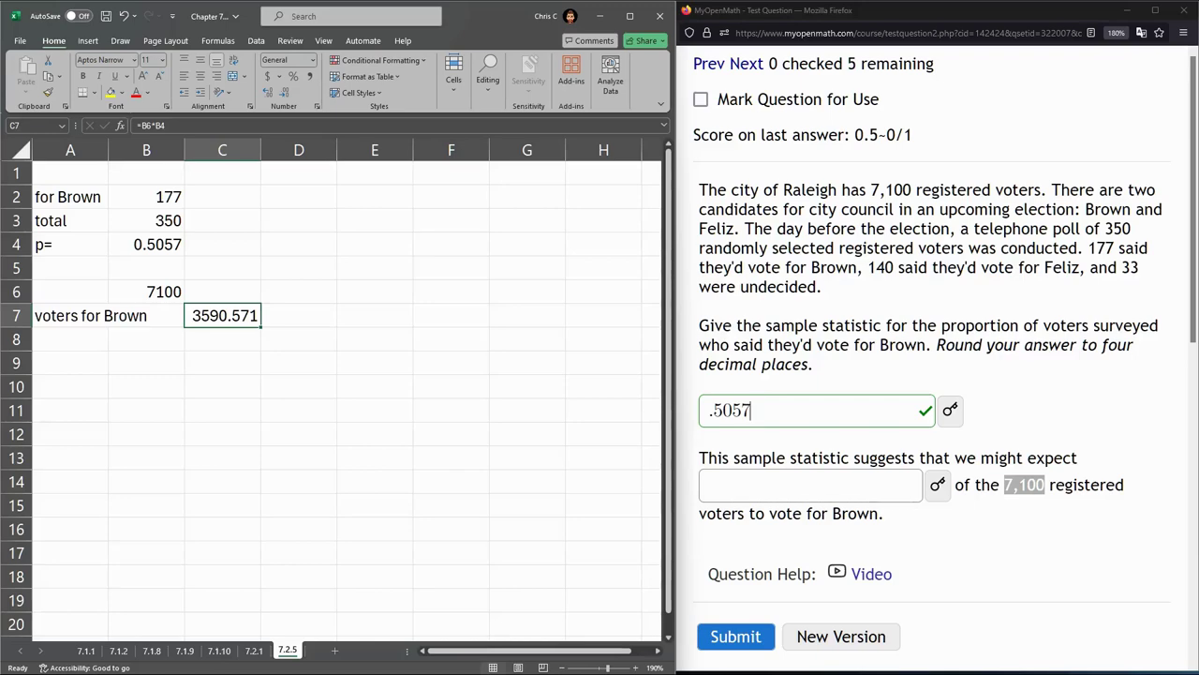
Switch to the MyOpenMath page in Firefox, enter 3591 as the expected number of votes, and submit the answer
left_click(772, 483)
scroll(796, 412, "down", 3)
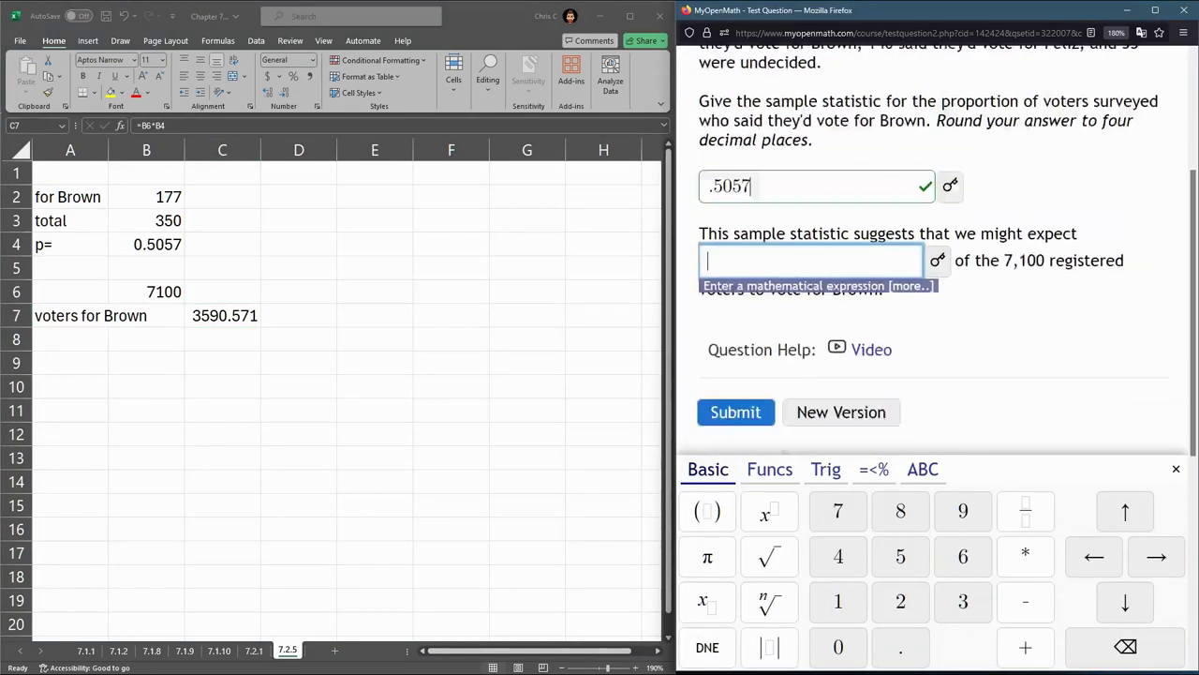
left_click(1176, 469)
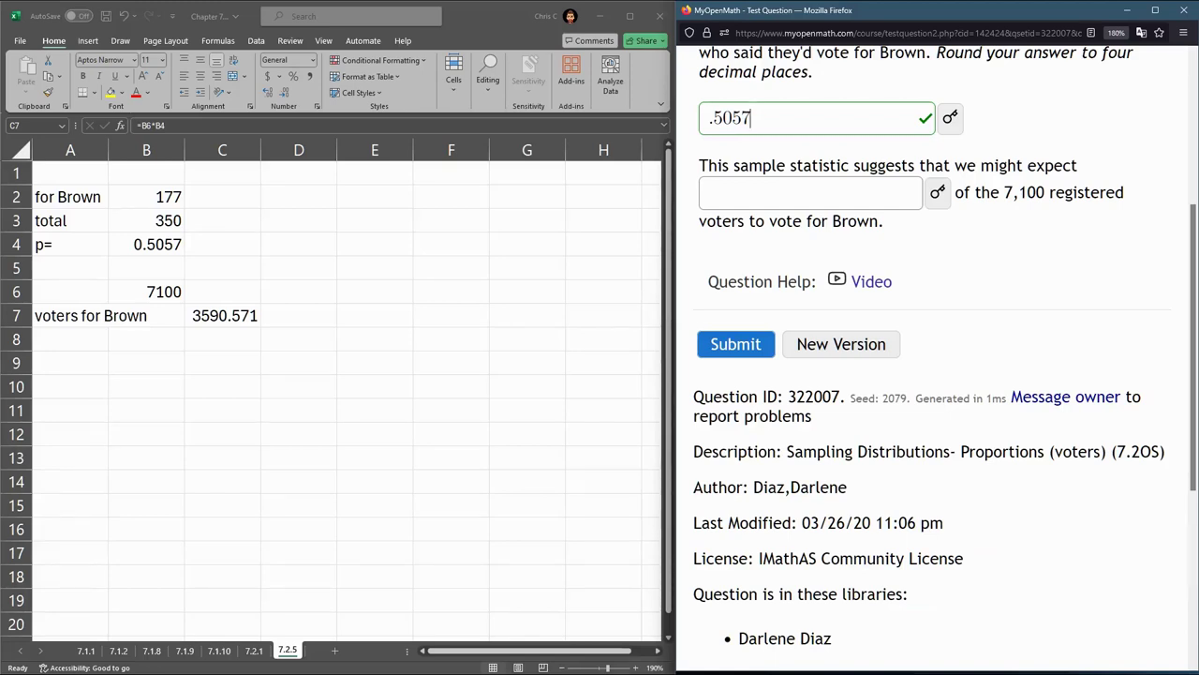
left_click_drag(811, 165, 1082, 165)
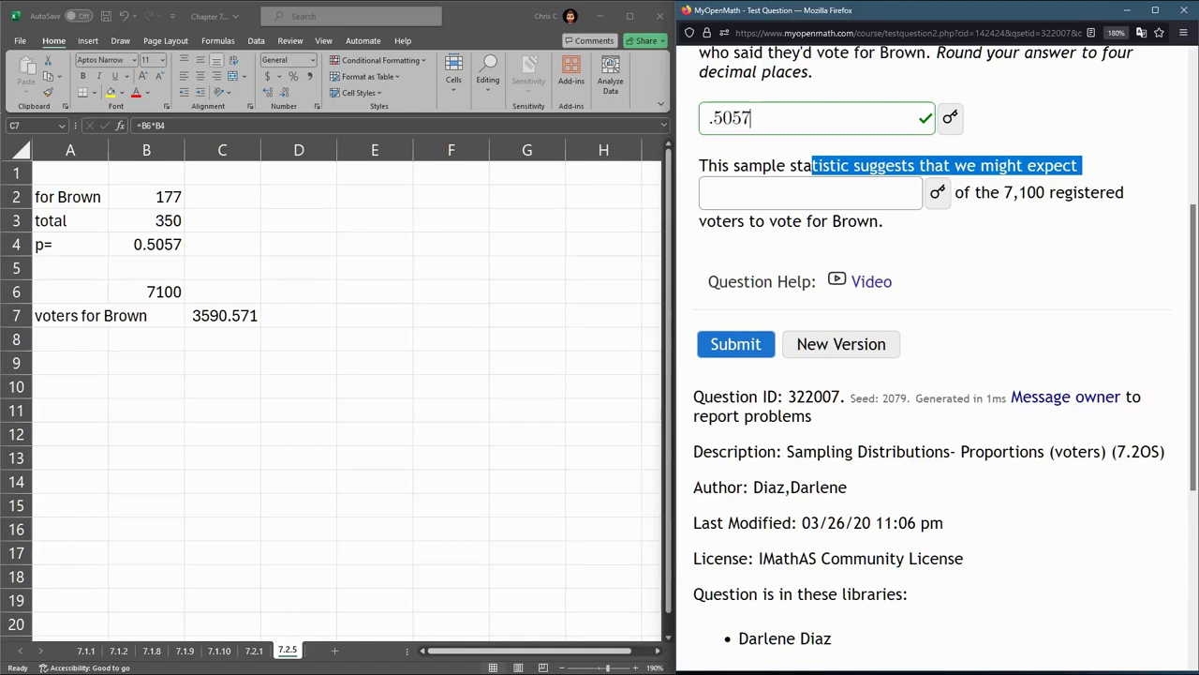
left_click(811, 193)
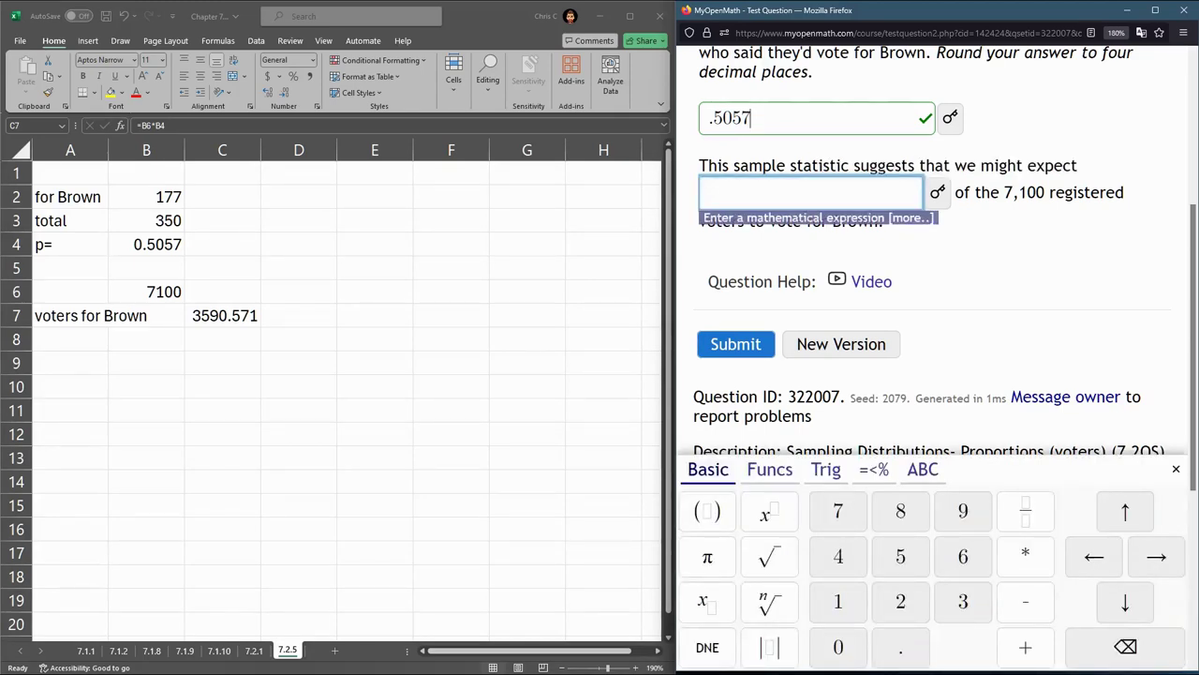
type("3590")
left_click(751, 117)
key("BackSpace")
type("1")
key("Tab")
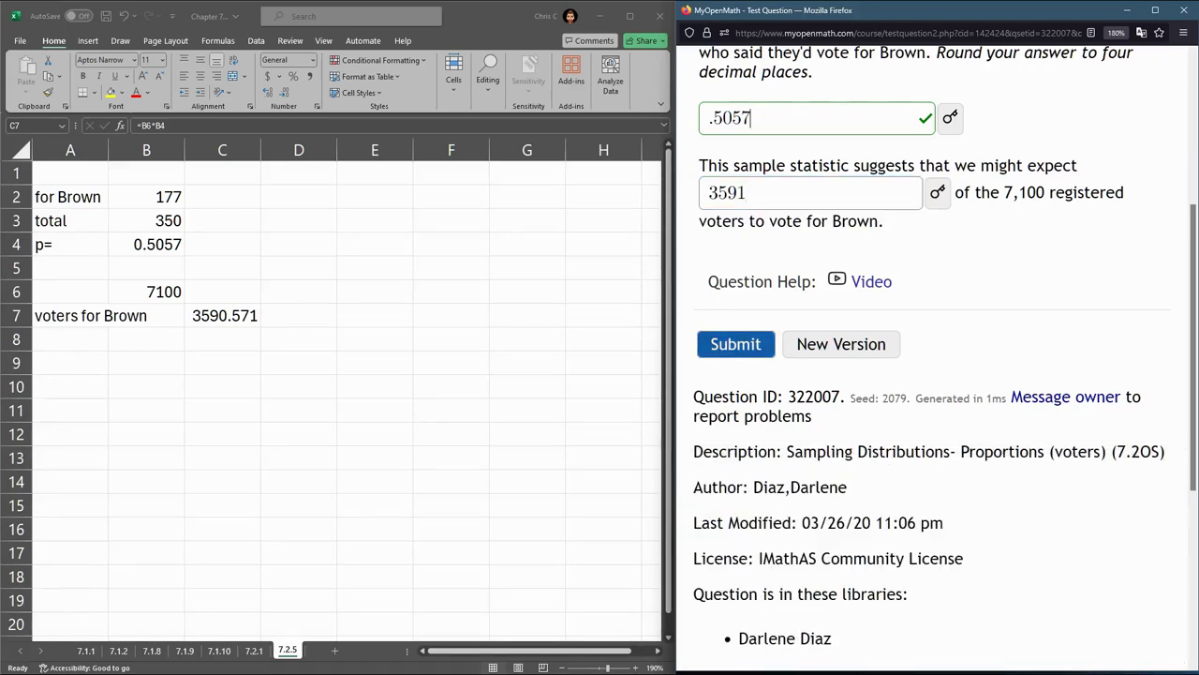
left_click(736, 343)
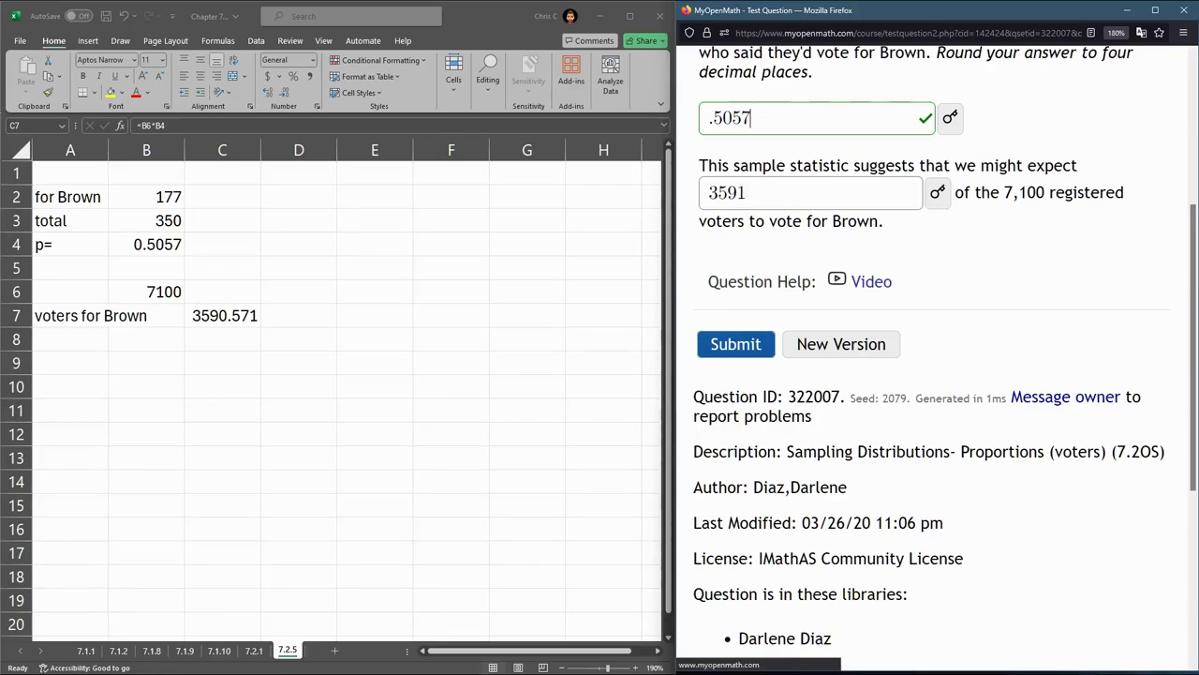
Change the expected number of votes to 3590 and submit the answer again
scroll(768, 364, "down", 2)
left_click(768, 364)
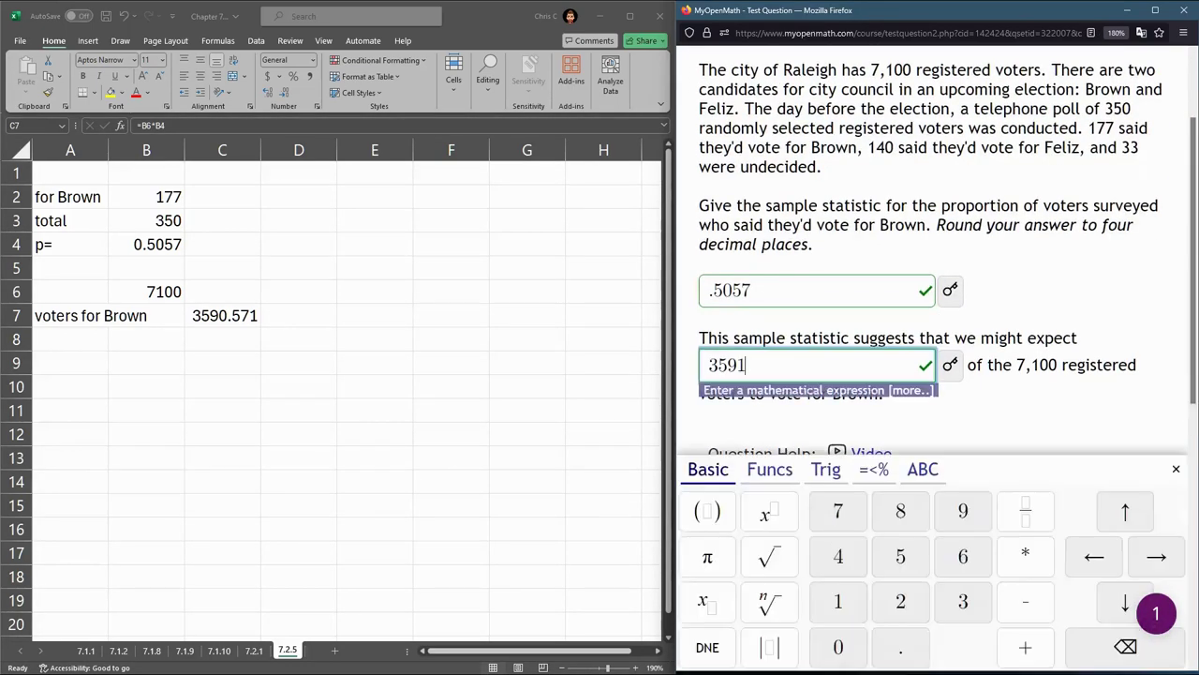
key("BackSpace")
type("0")
key("Tab")
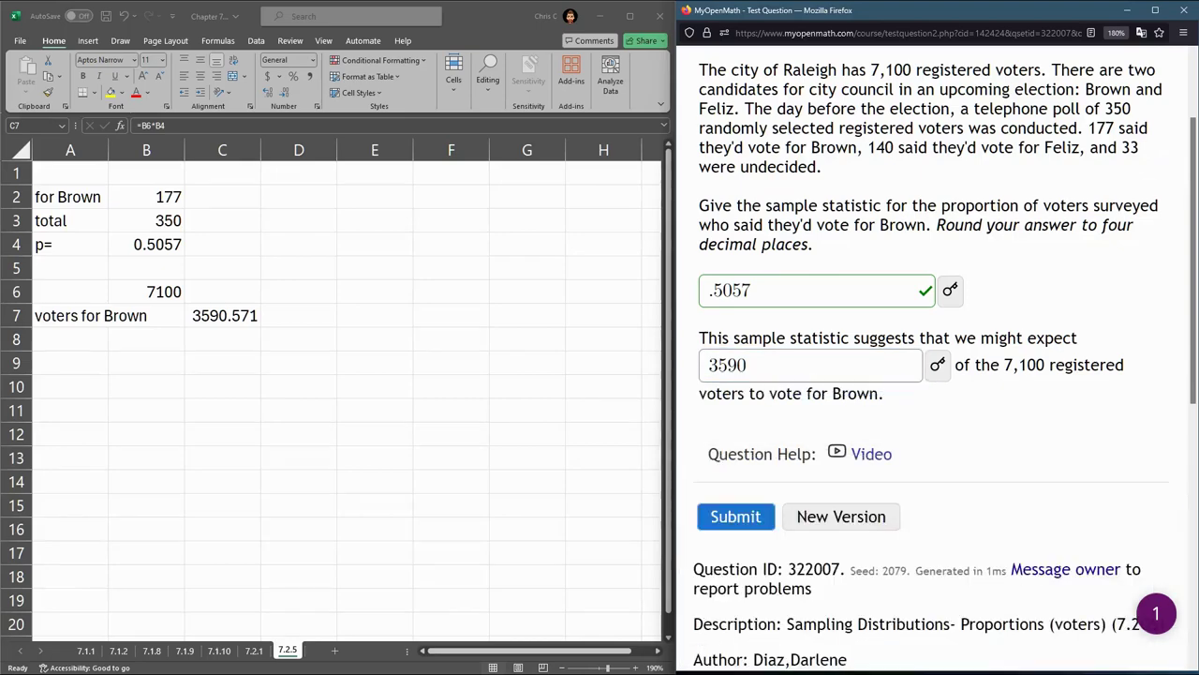
scroll(932, 375, "down", 2)
left_click(736, 396)
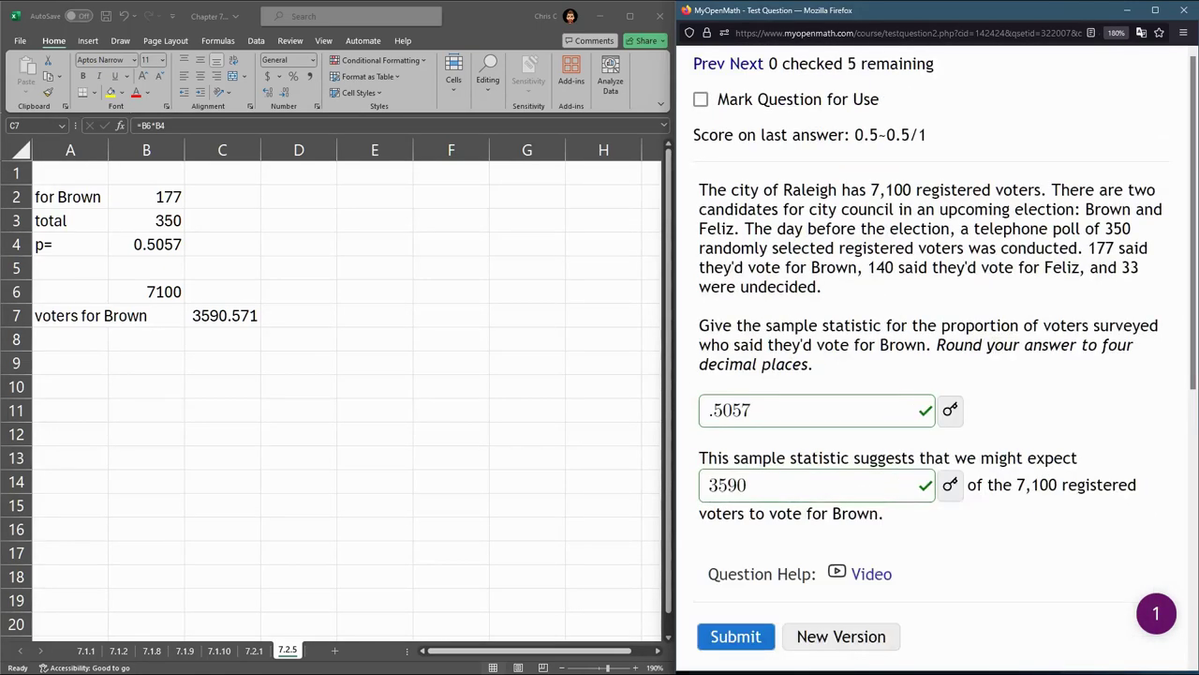
scroll(932, 375, "down", 2)
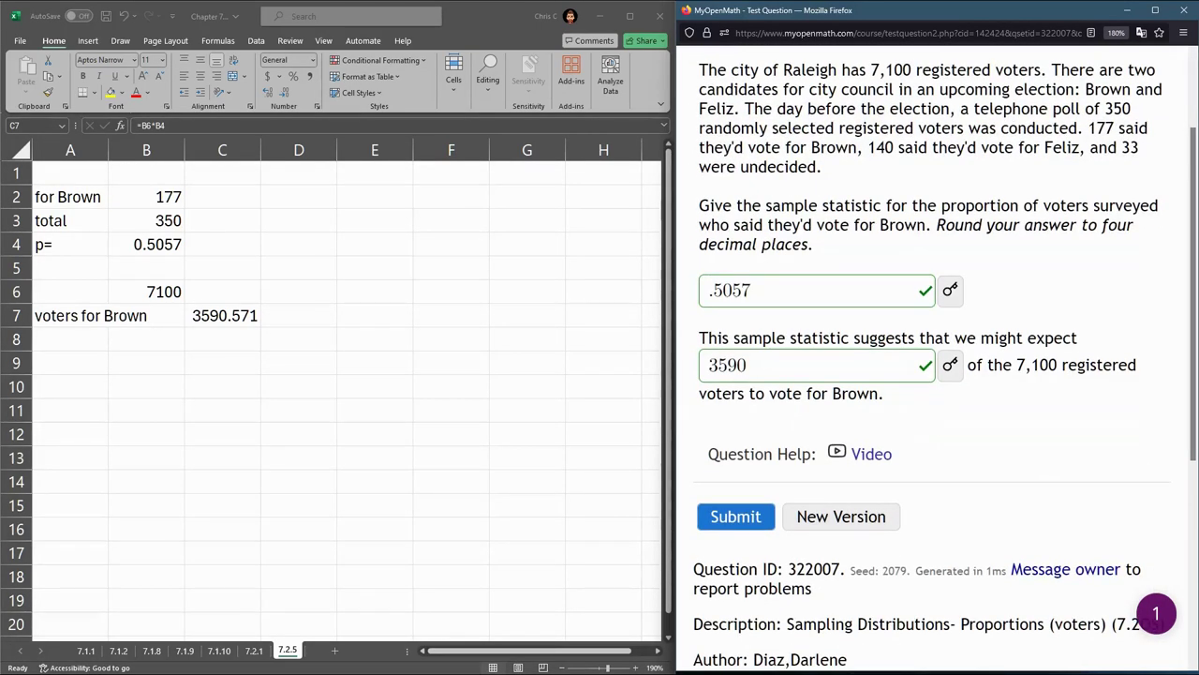